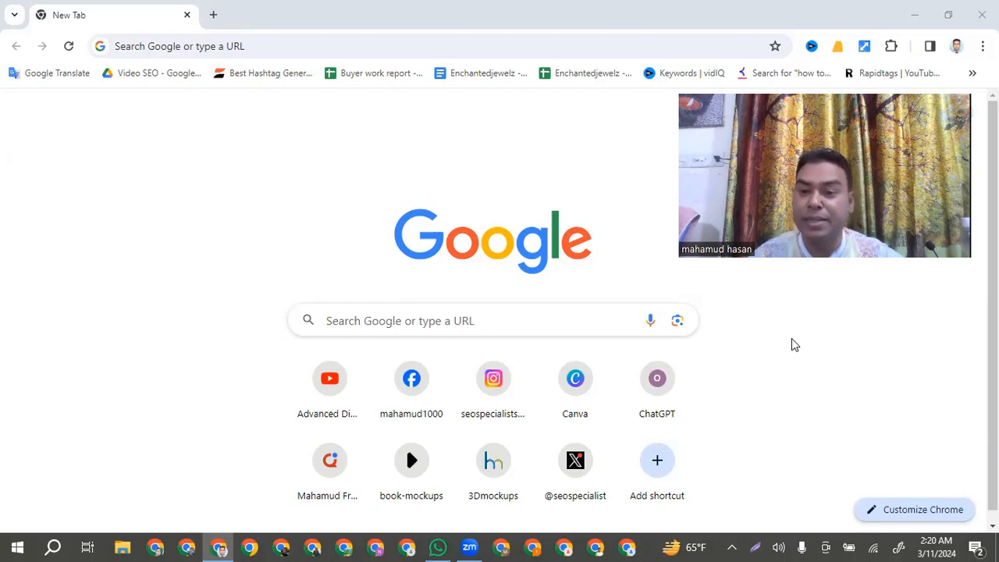
- Search the web for "Twitter Banner size 2024" to find the recommended banner dimensions
click(180, 40)
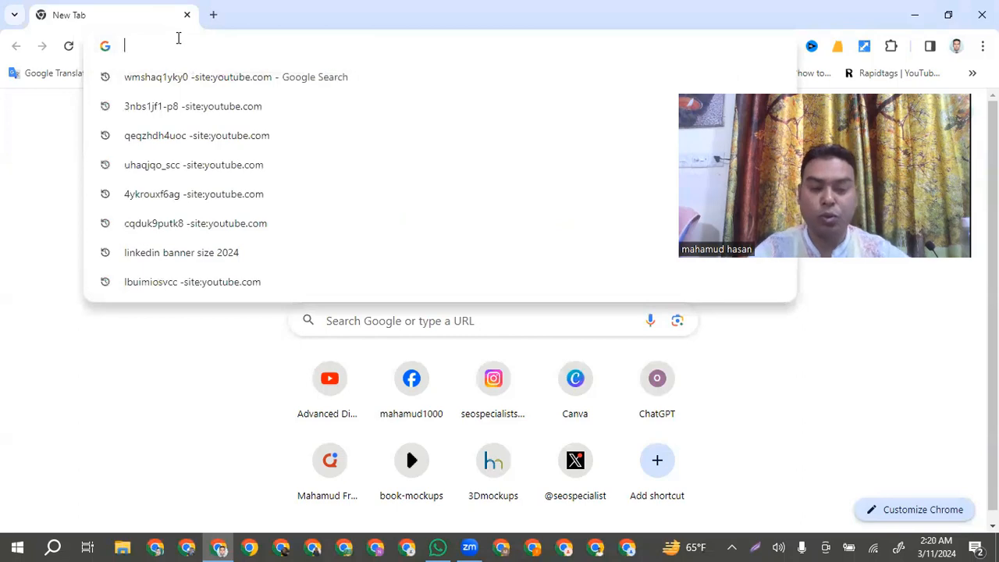
text(Twi)
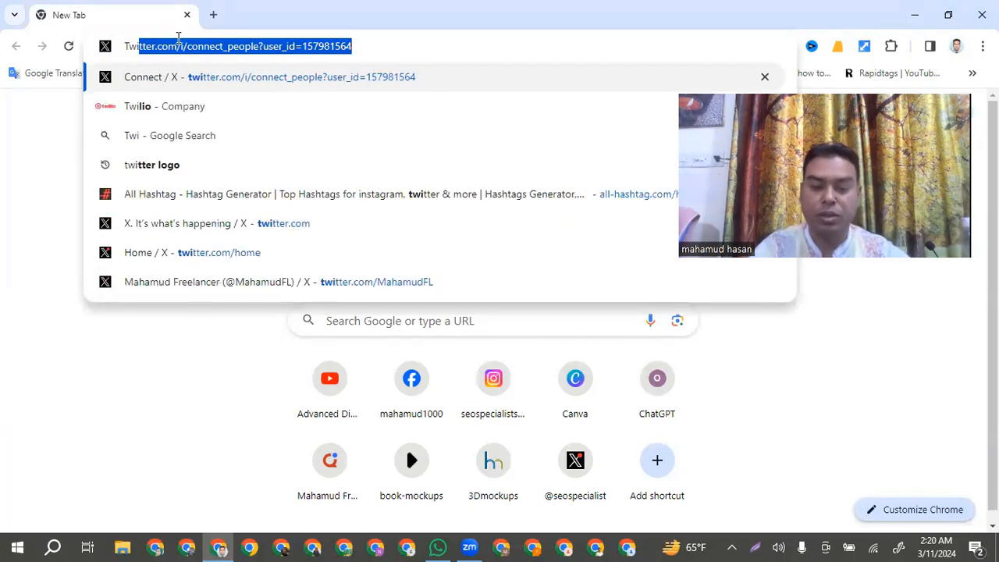
text(tter)
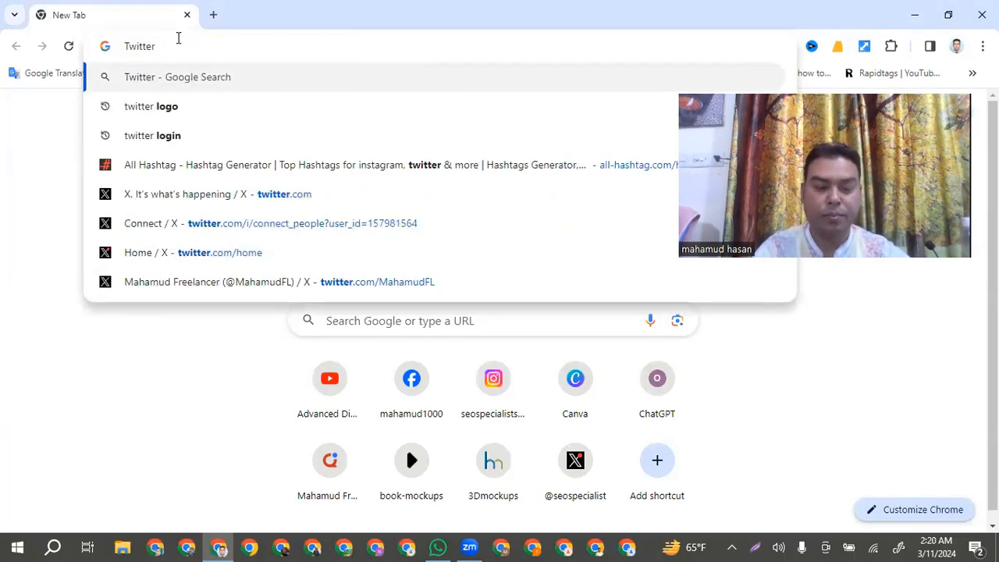
text( Banner)
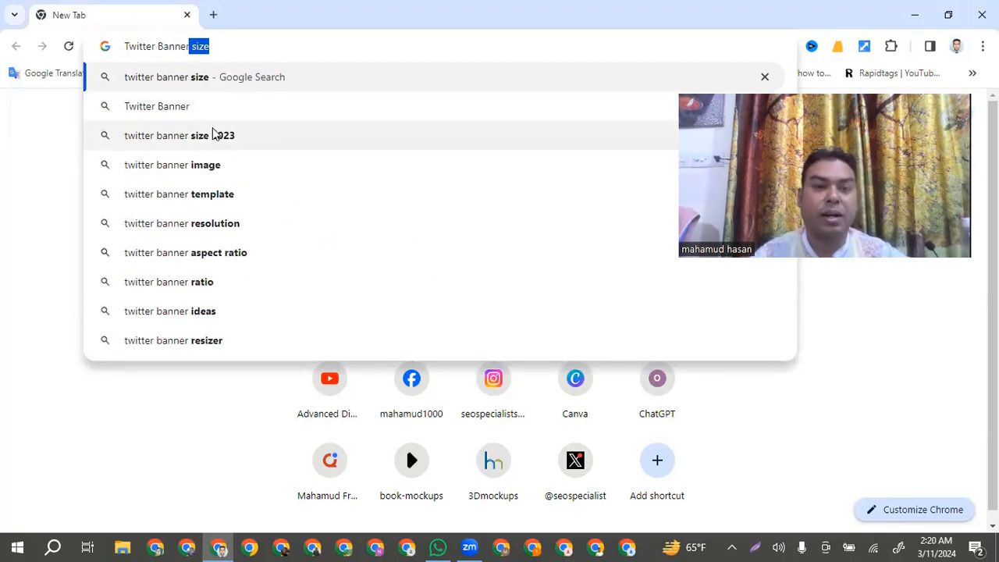
click(223, 48)
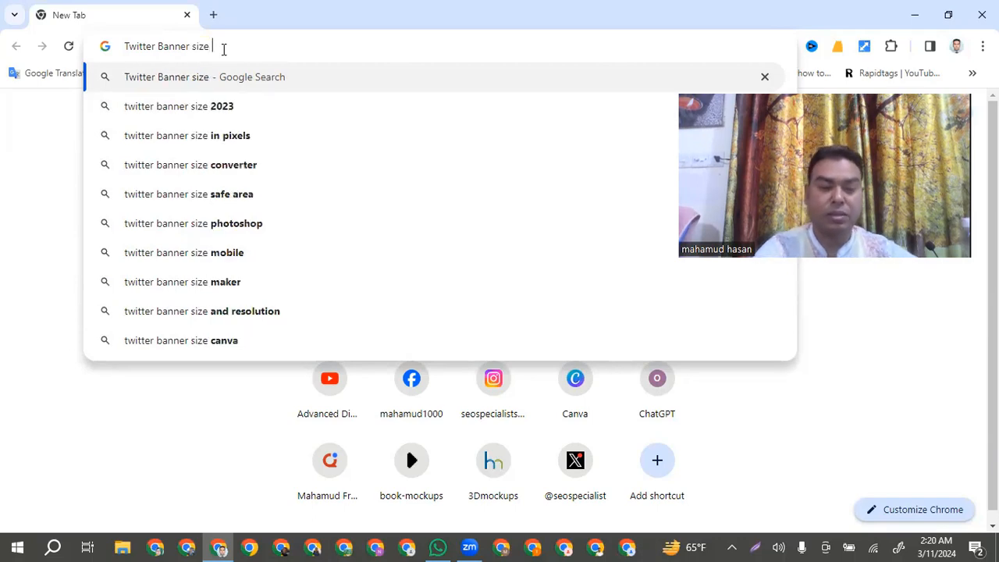
text(202)
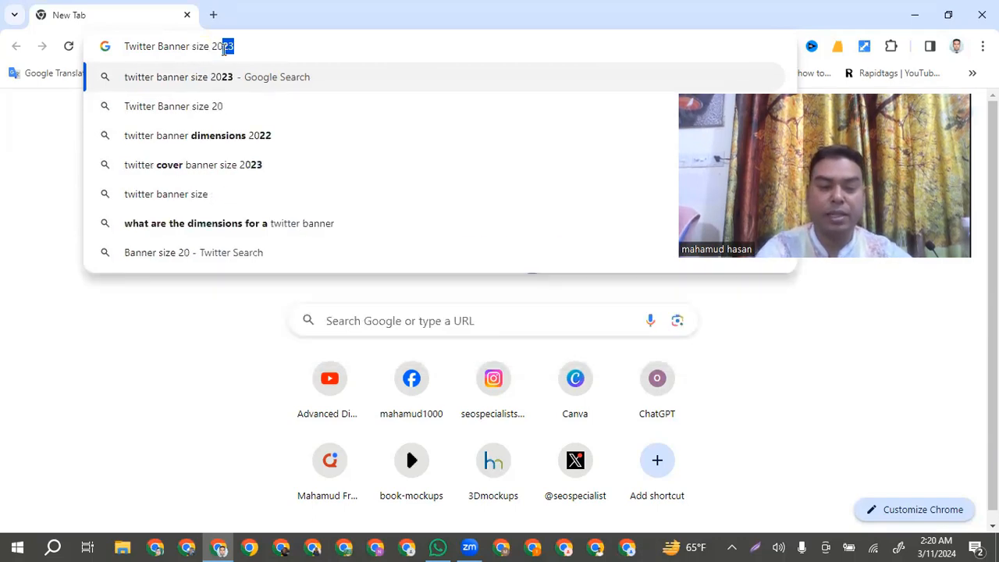
text(4)
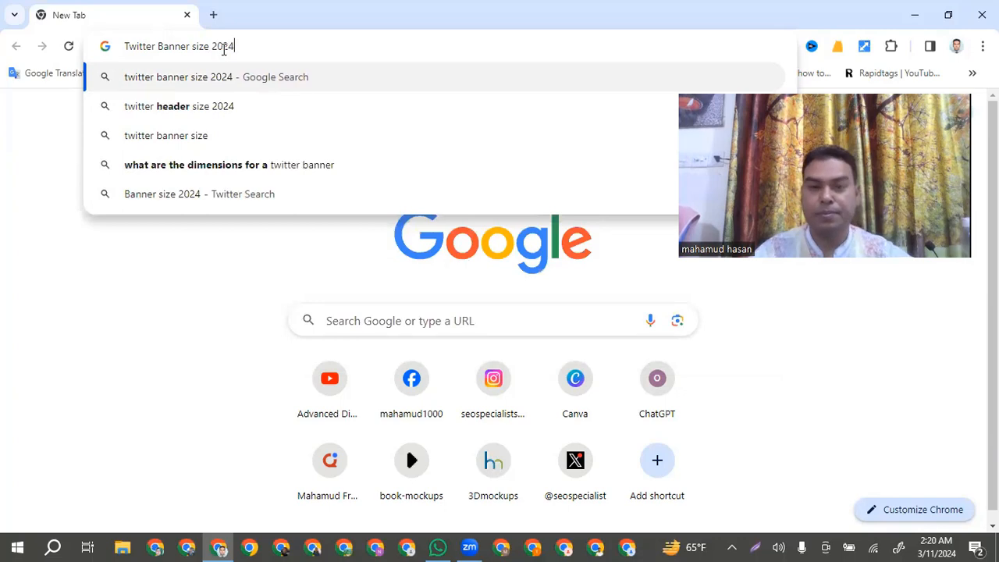
key(Return)
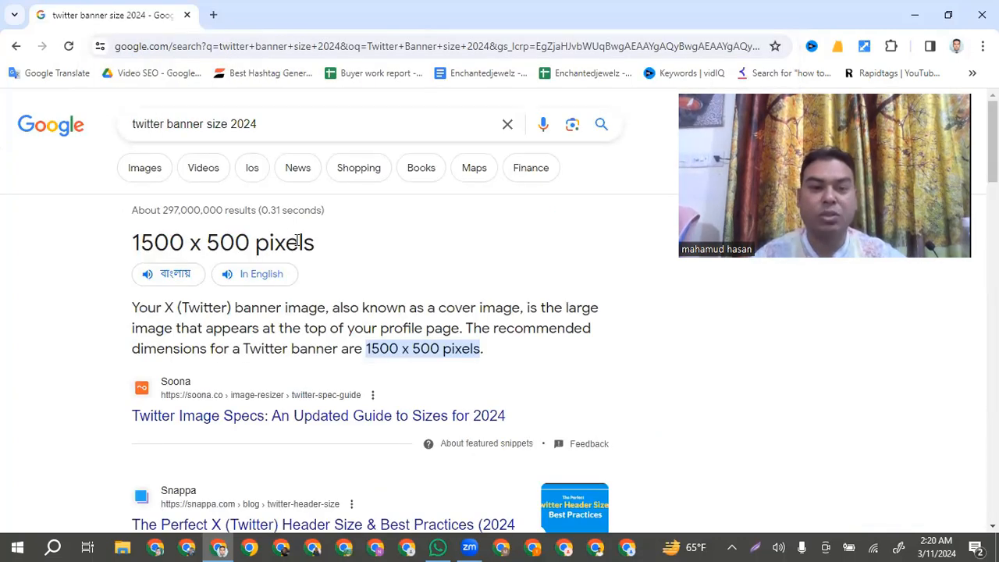
- Open Canva in a new browser tab
click(213, 15)
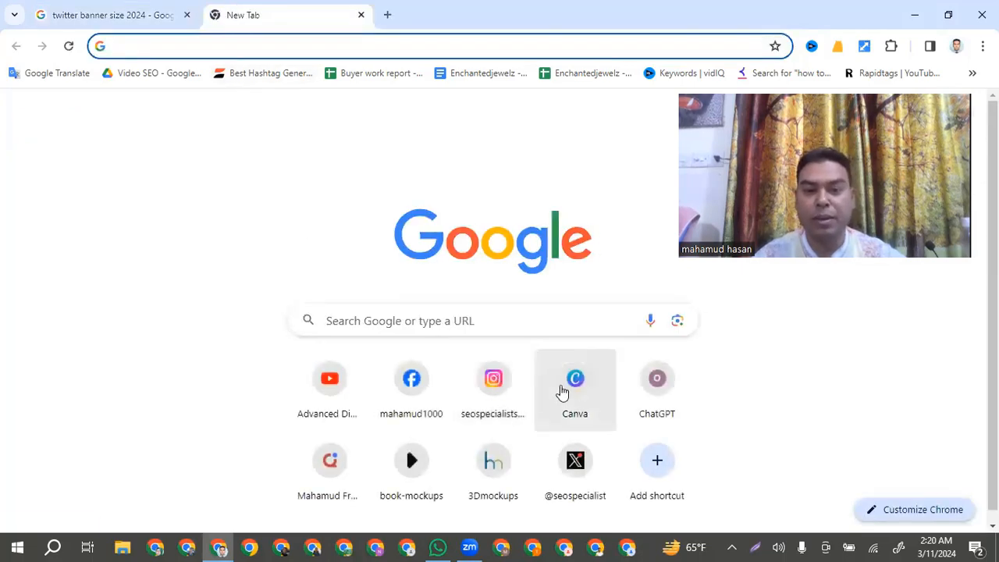
click(575, 382)
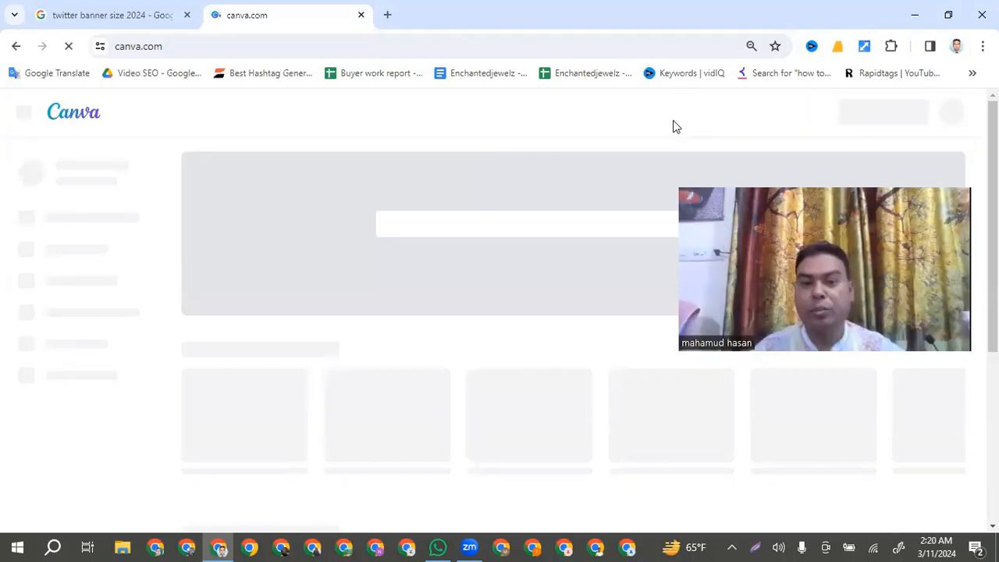
click(872, 111)
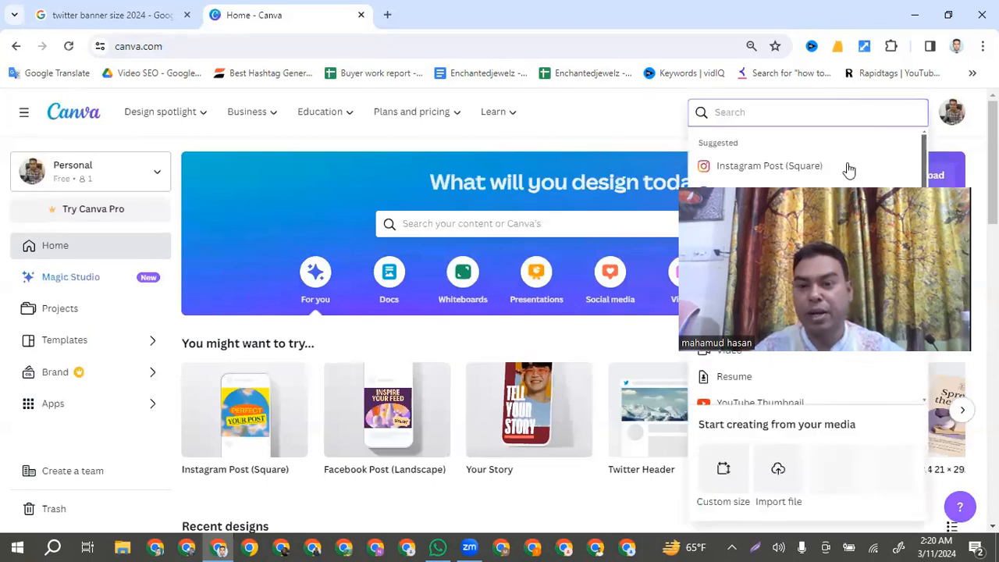
click(887, 168)
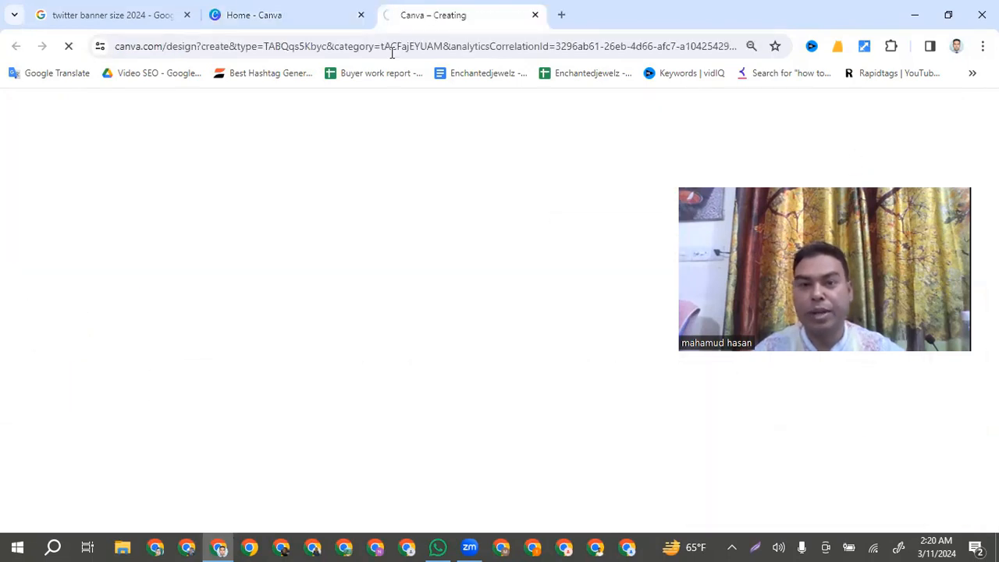
click(535, 16)
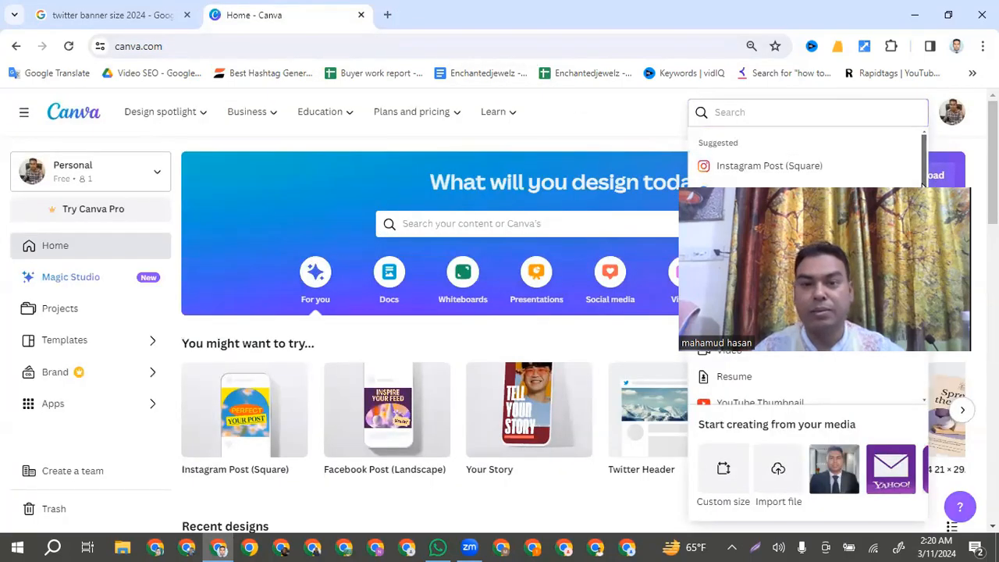
click(678, 113)
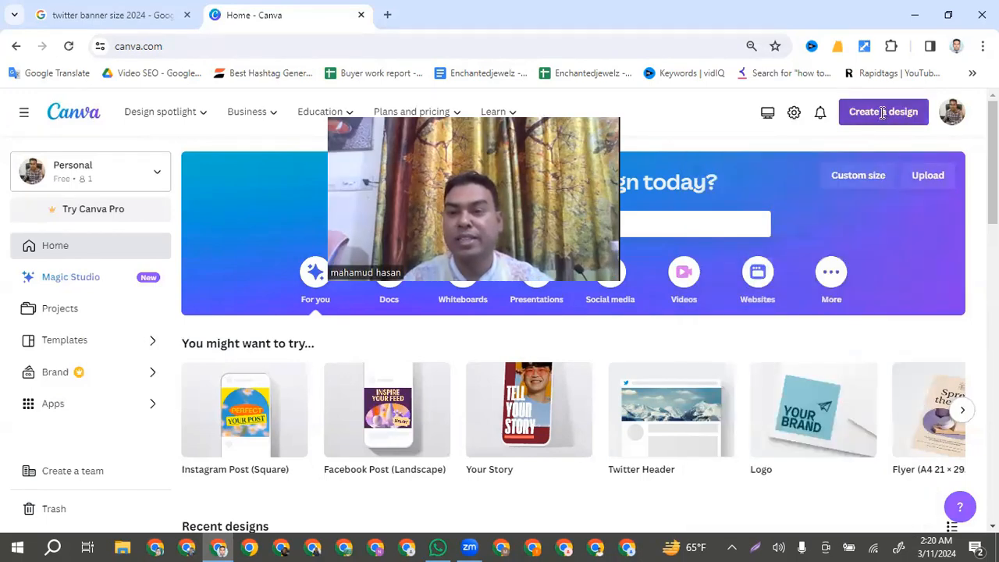
- Create a new custom-size design 1500 px wide and 500 px high
click(882, 113)
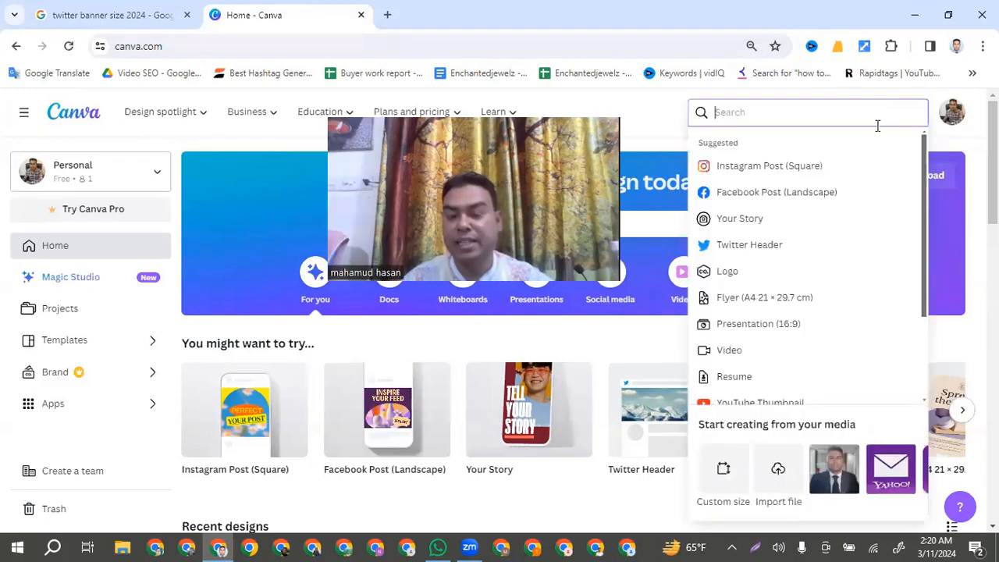
click(724, 472)
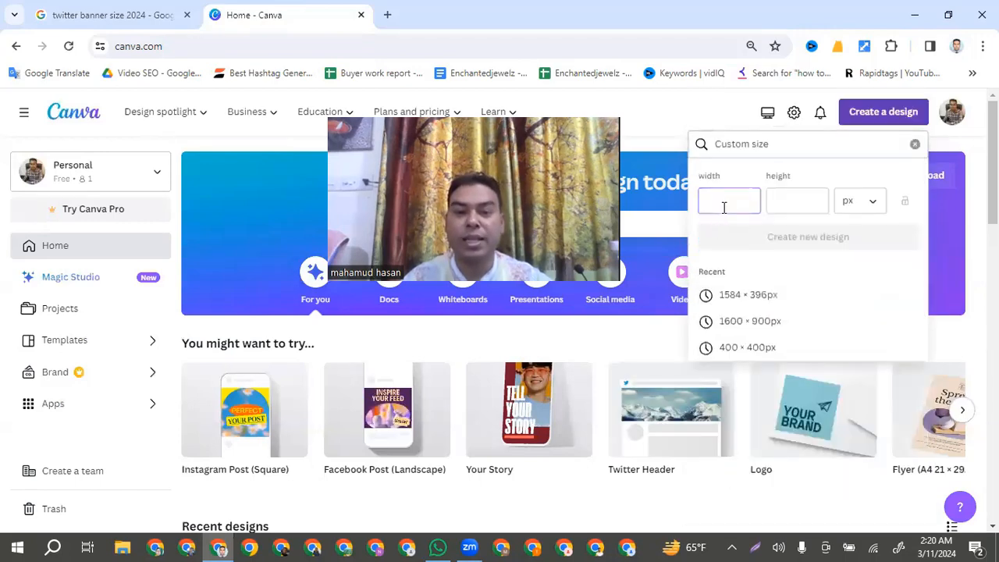
click(99, 22)
click(284, 11)
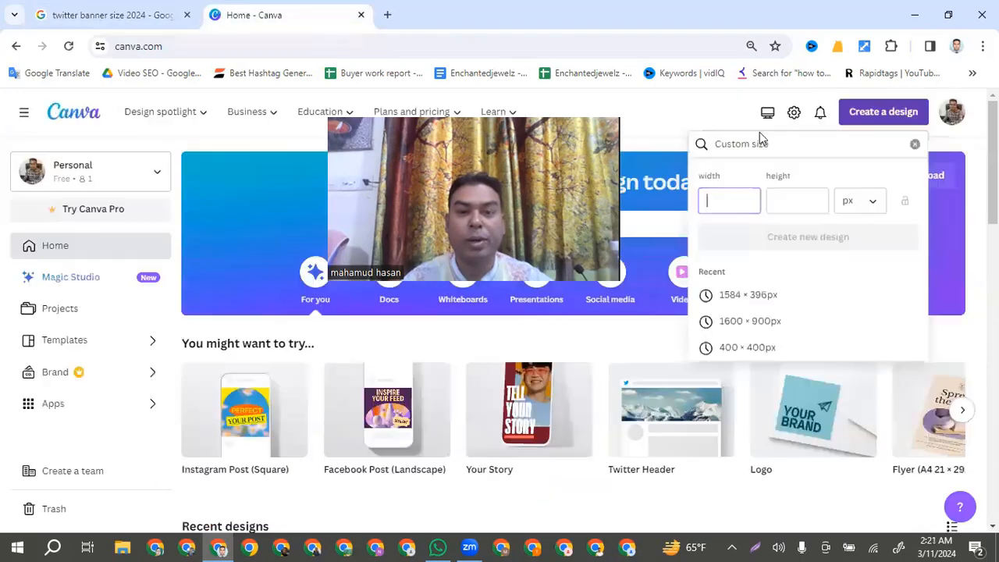
click(719, 201)
text(15)
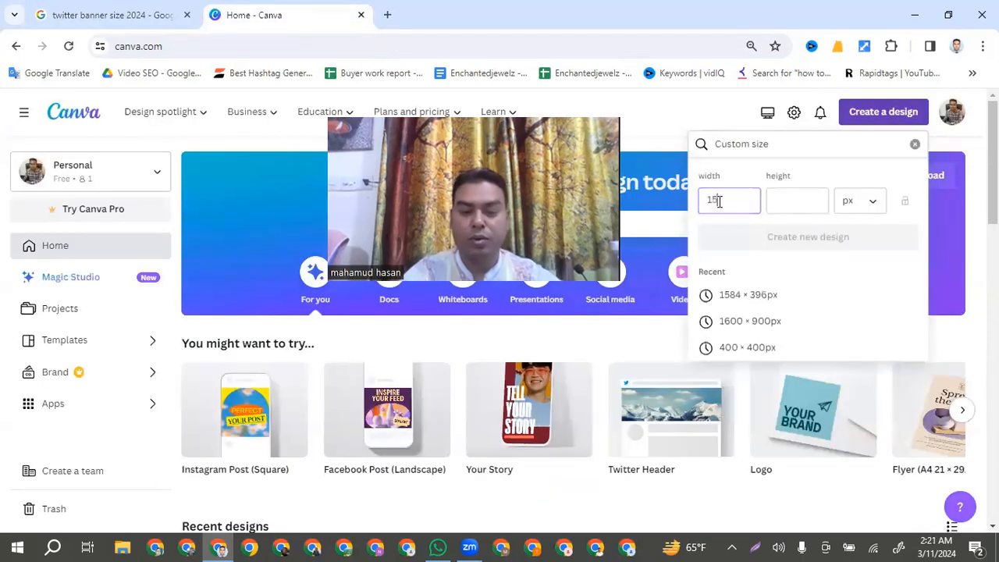
text(00)
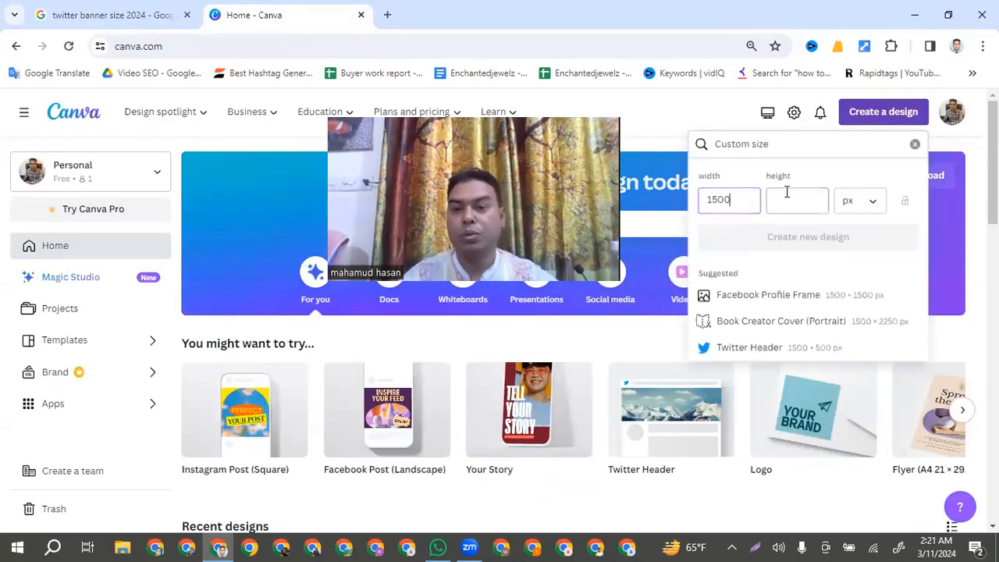
click(787, 195)
text(50)
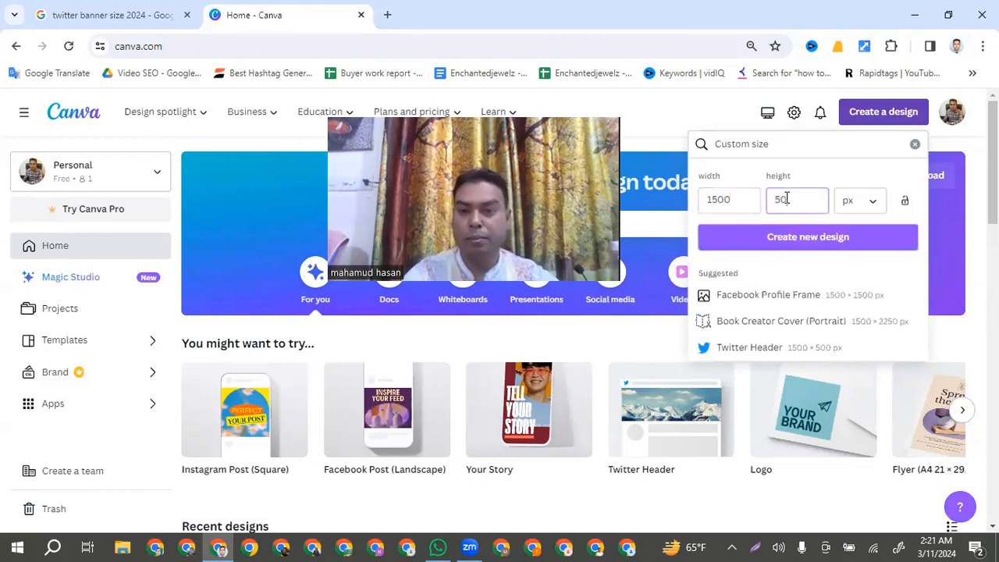
text(0)
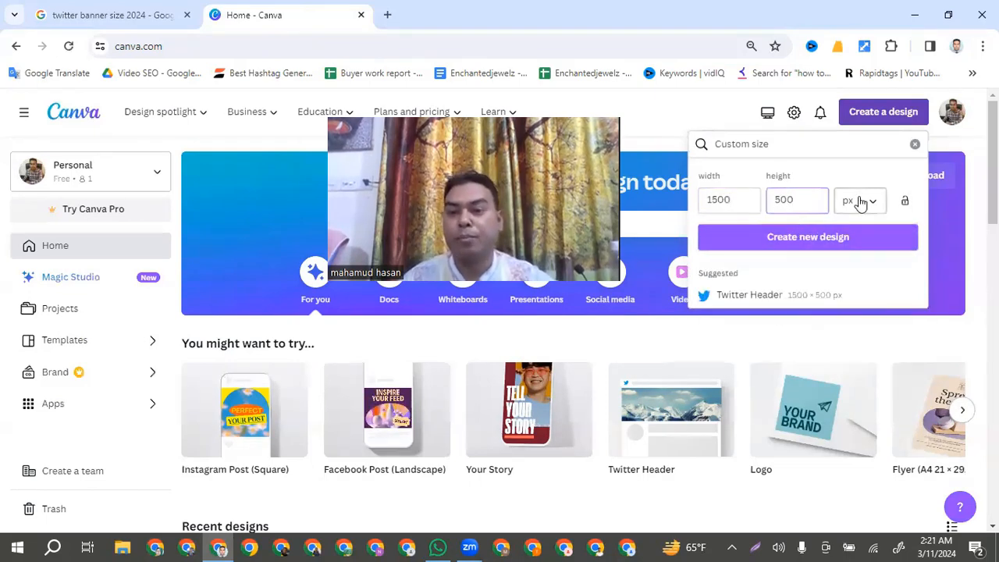
click(793, 238)
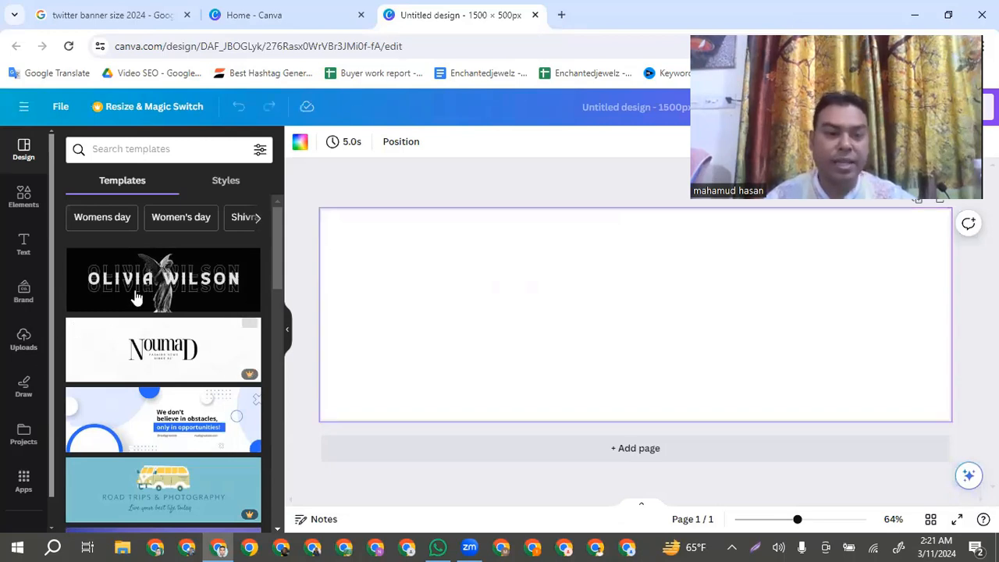
- Examine the suggested banner templates for a layout suited to the blank design
scroll(136, 297, down, 5)
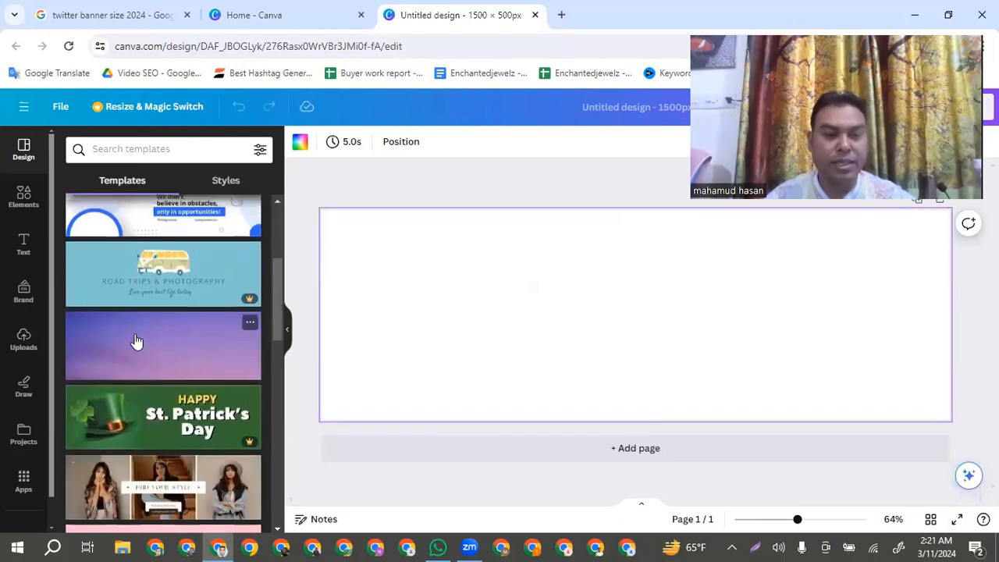
scroll(136, 342, up, 5)
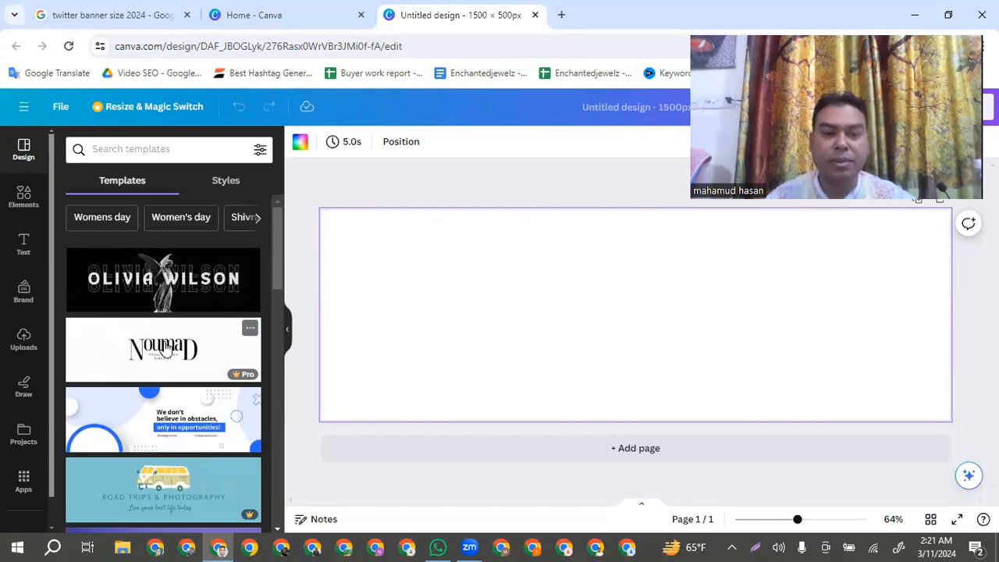
scroll(195, 351, down, 1)
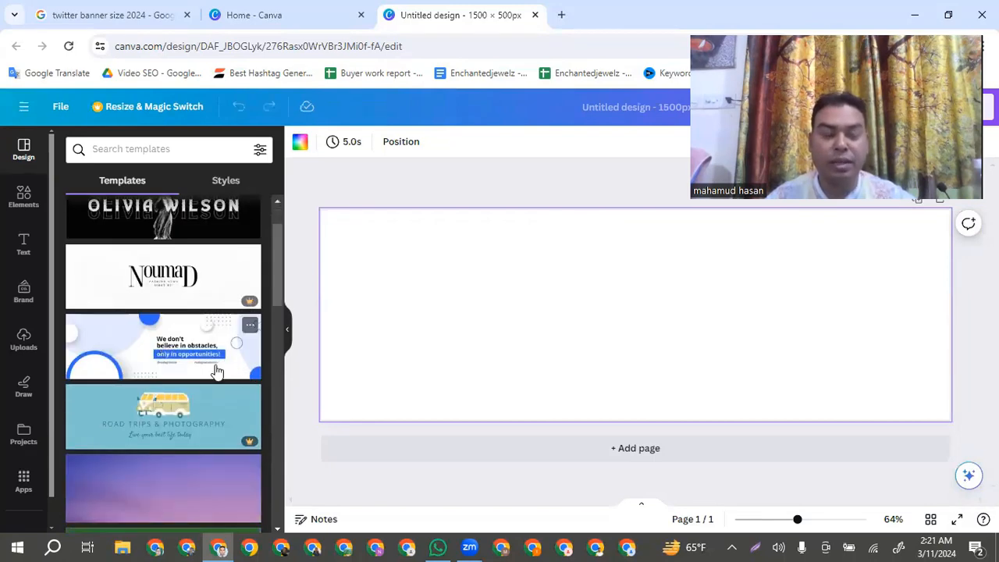
scroll(217, 372, down, 2)
scroll(180, 385, down, 2)
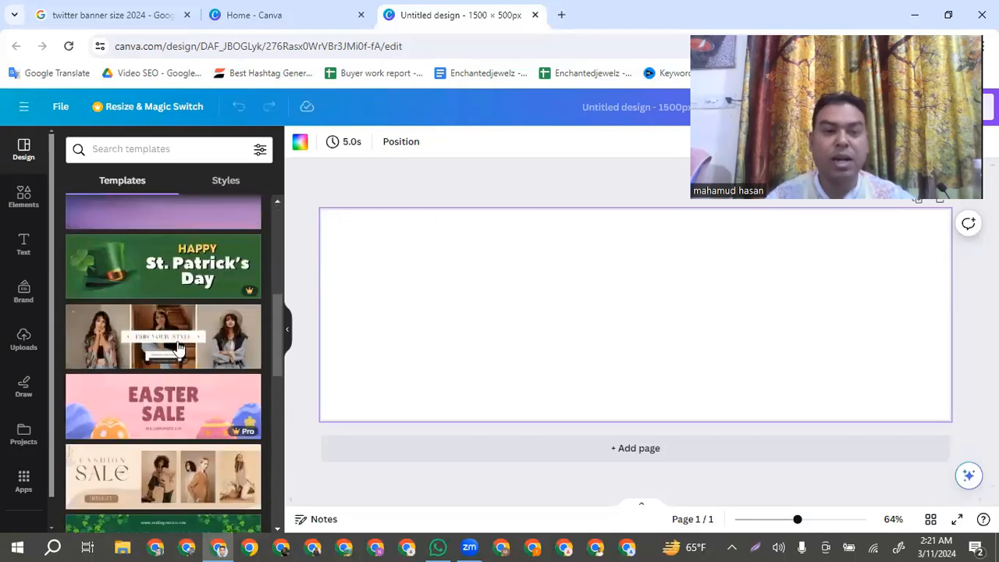
scroll(172, 407, down, 2)
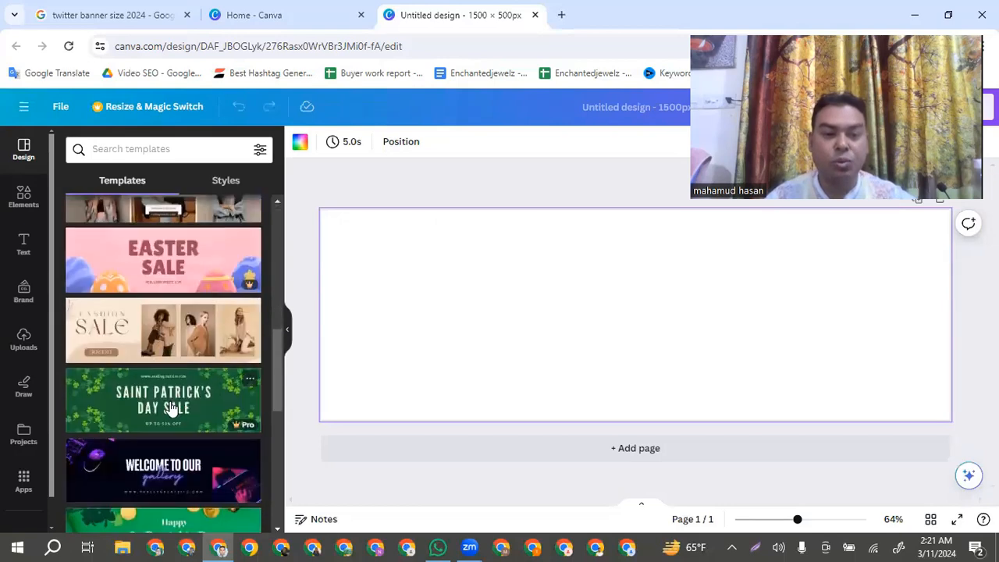
scroll(171, 407, down, 2)
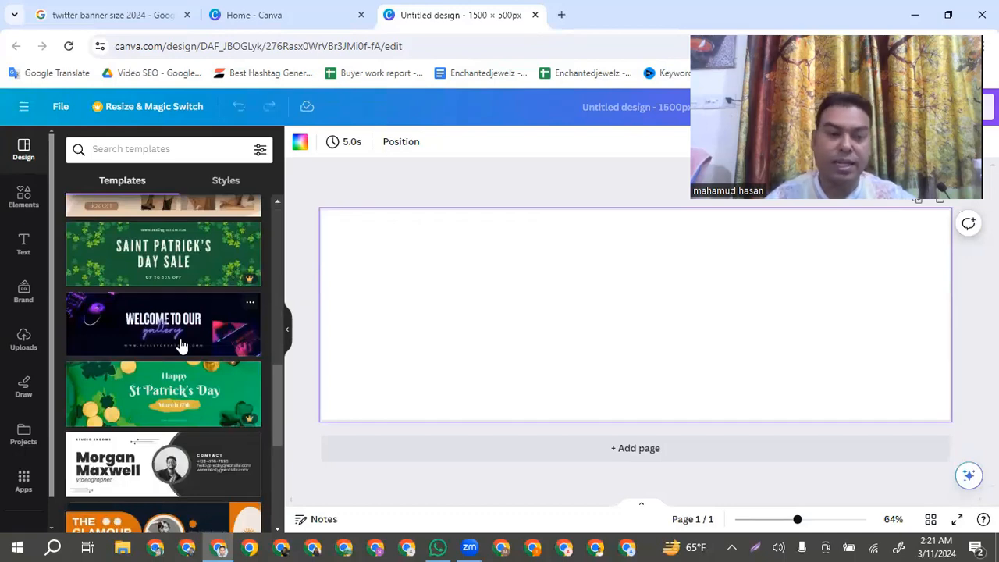
scroll(180, 345, down, 3)
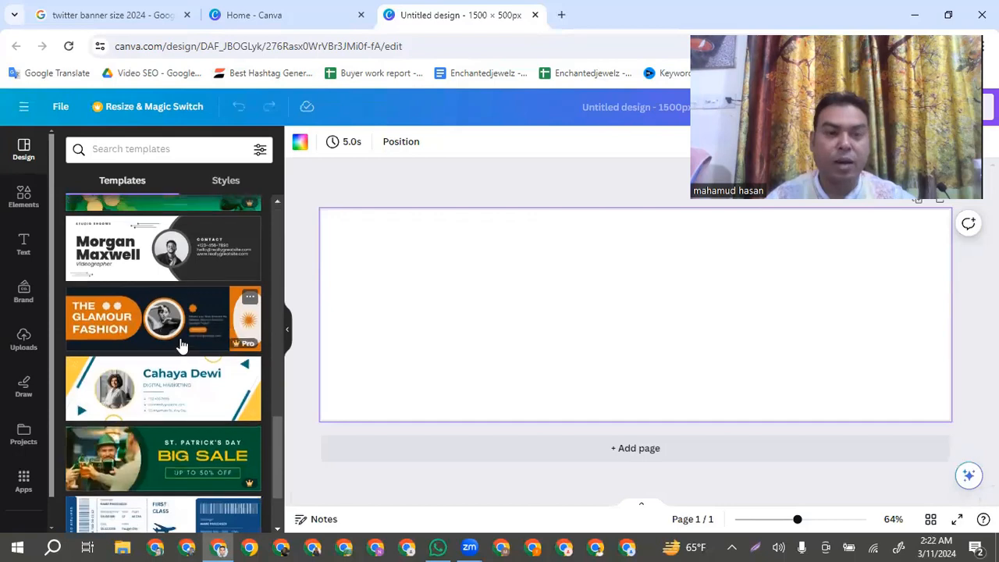
scroll(178, 343, up, 10)
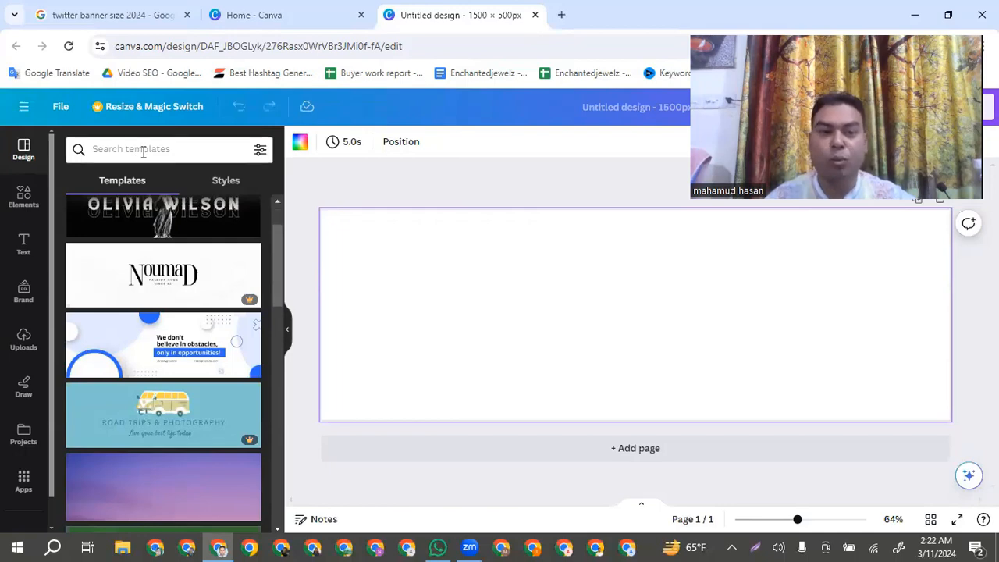
- Search the banner templates for "Digital marketing"
click(131, 149)
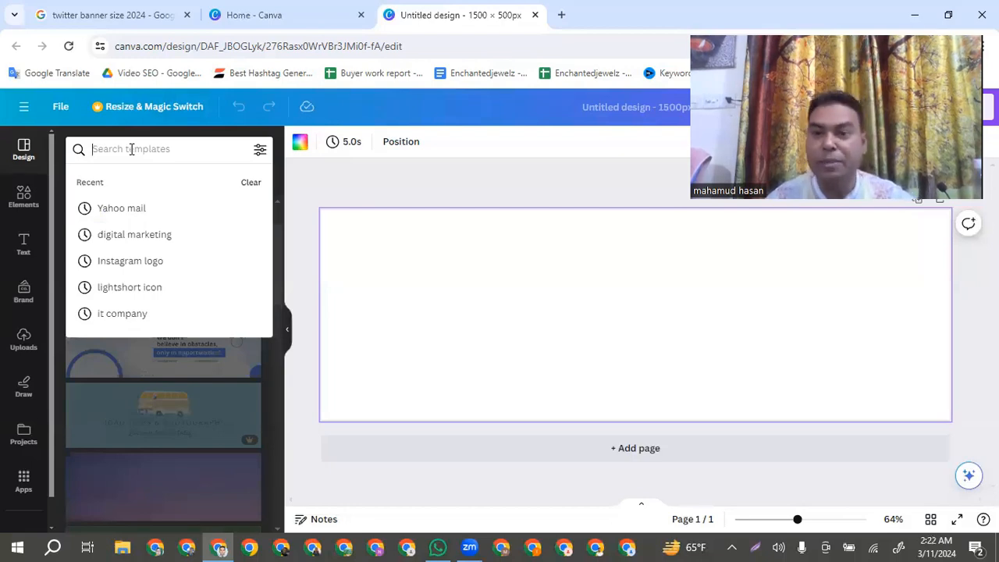
text(D)
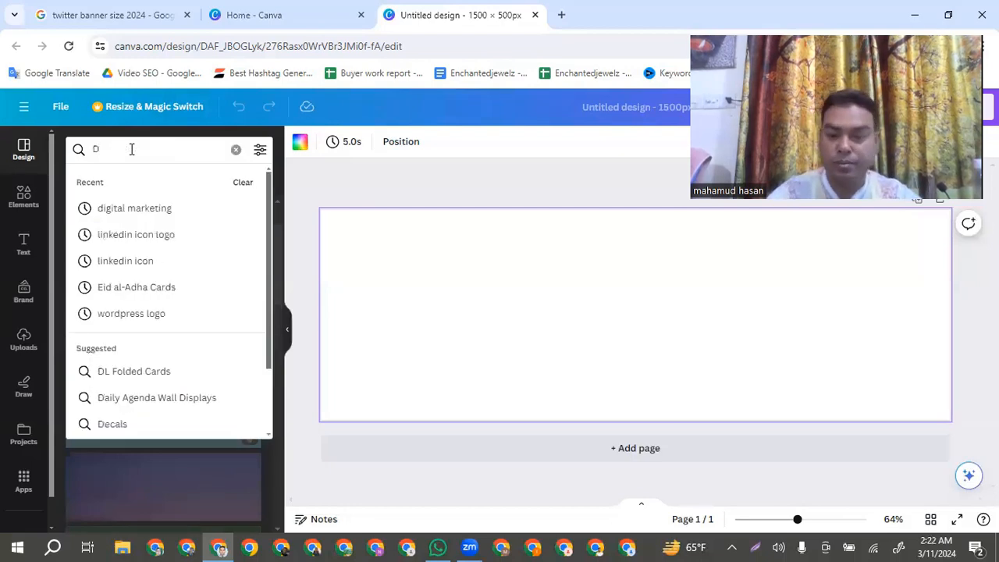
text(igit)
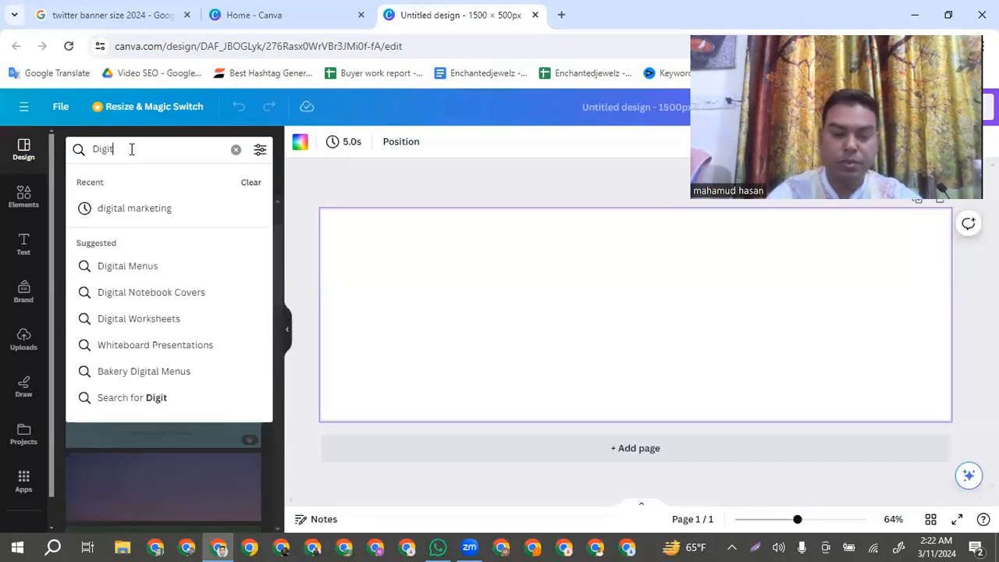
text(al ma)
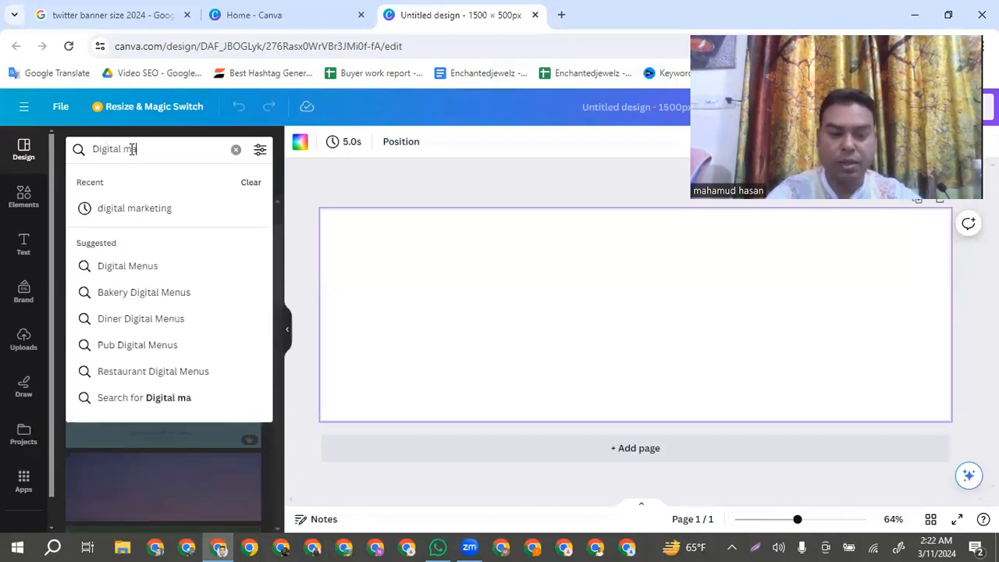
text(rketing)
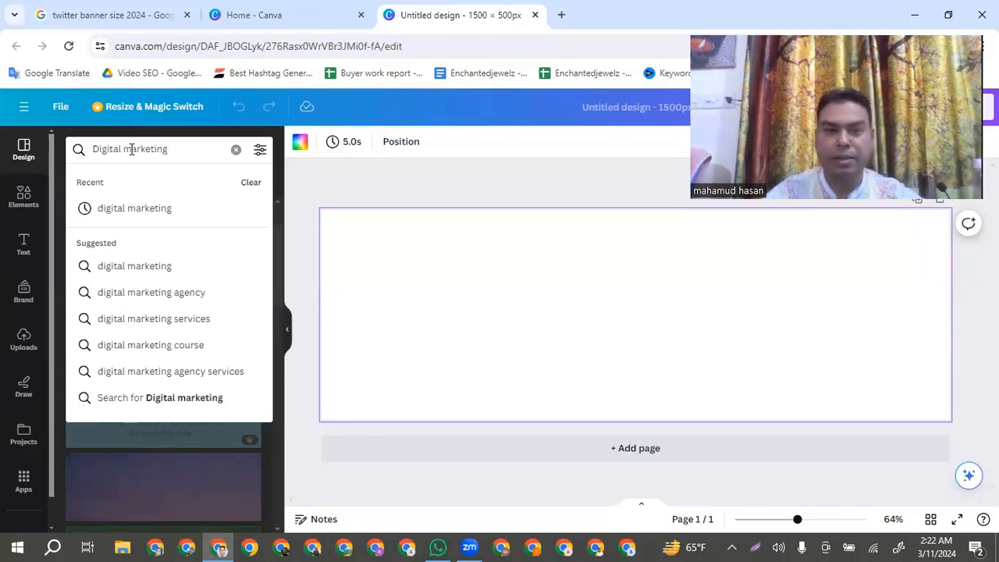
key(Return)
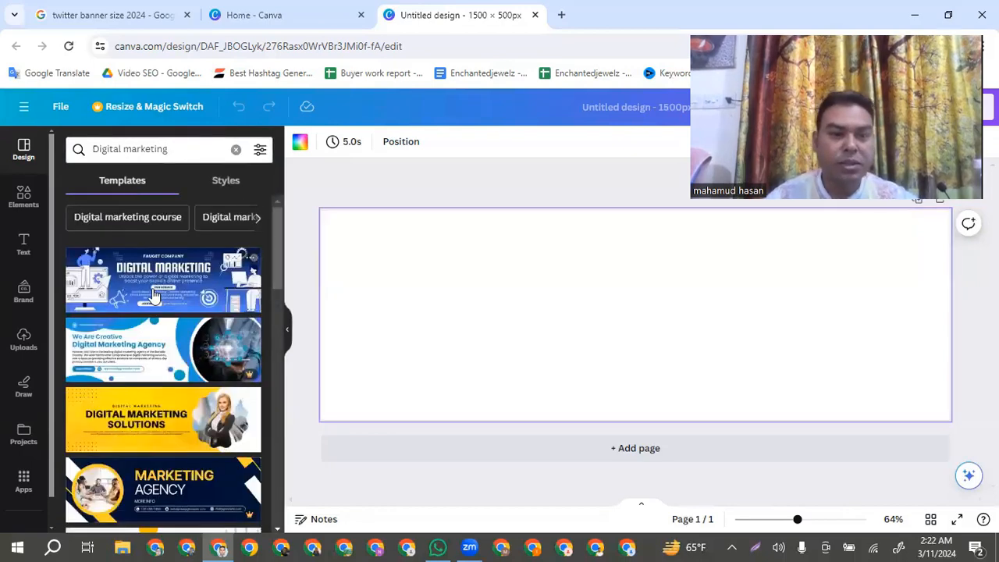
- Examine the digital marketing template results for a layout suited to the Twitter banner
scroll(154, 295, down, 4)
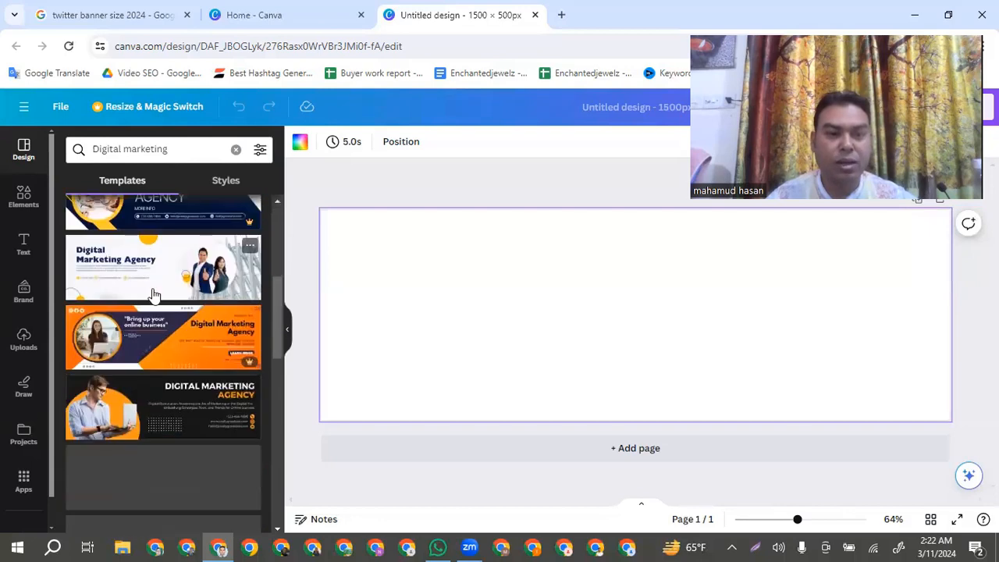
scroll(154, 294, up, 1)
scroll(154, 295, up, 1)
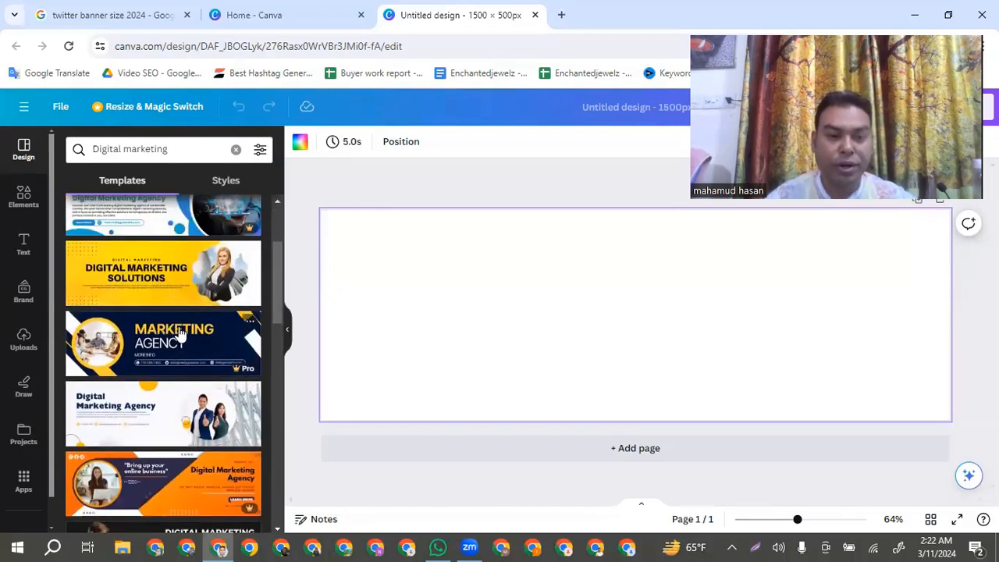
scroll(179, 334, down, 3)
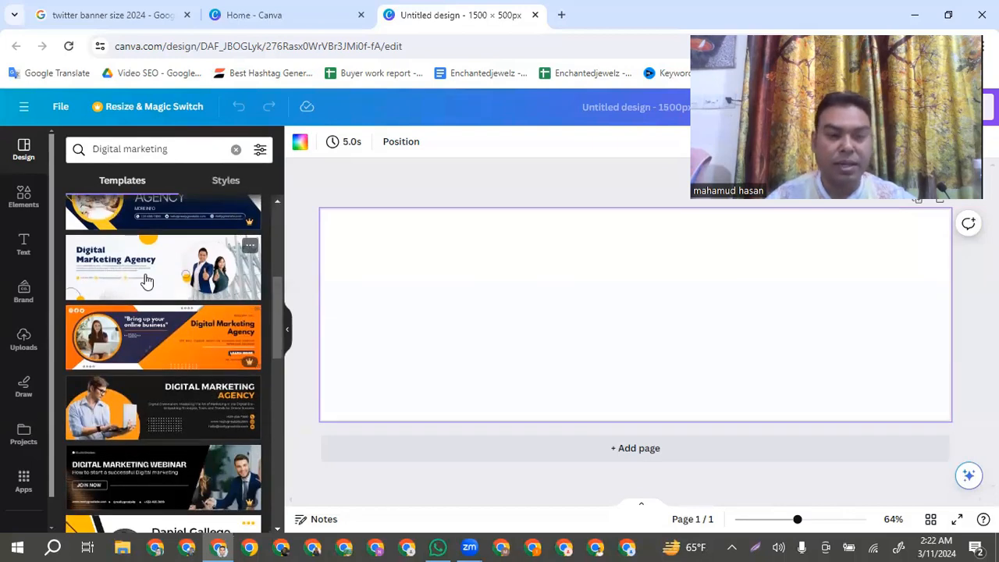
scroll(147, 281, down, 1)
scroll(147, 281, down, 1)
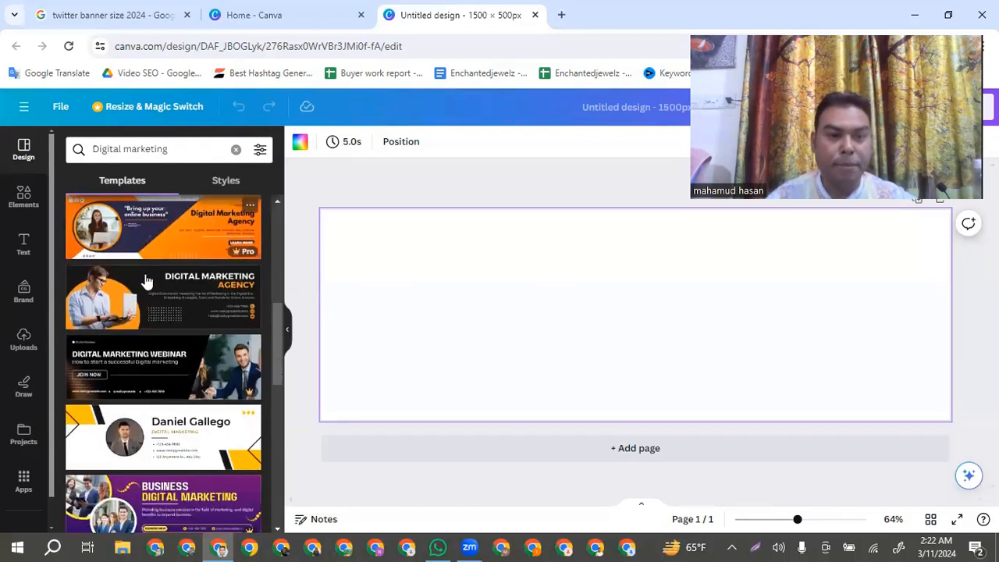
scroll(147, 281, down, 2)
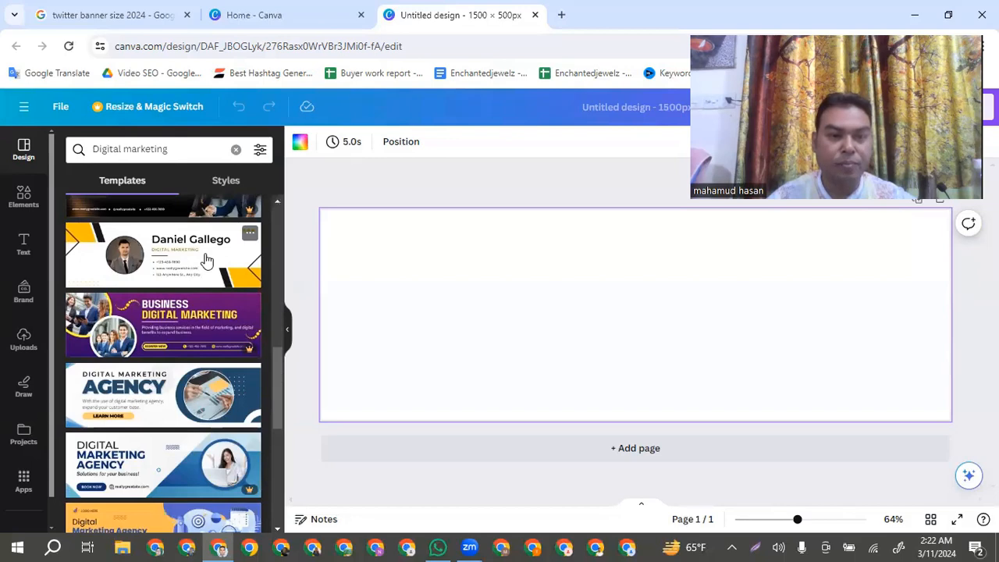
scroll(207, 260, down, 2)
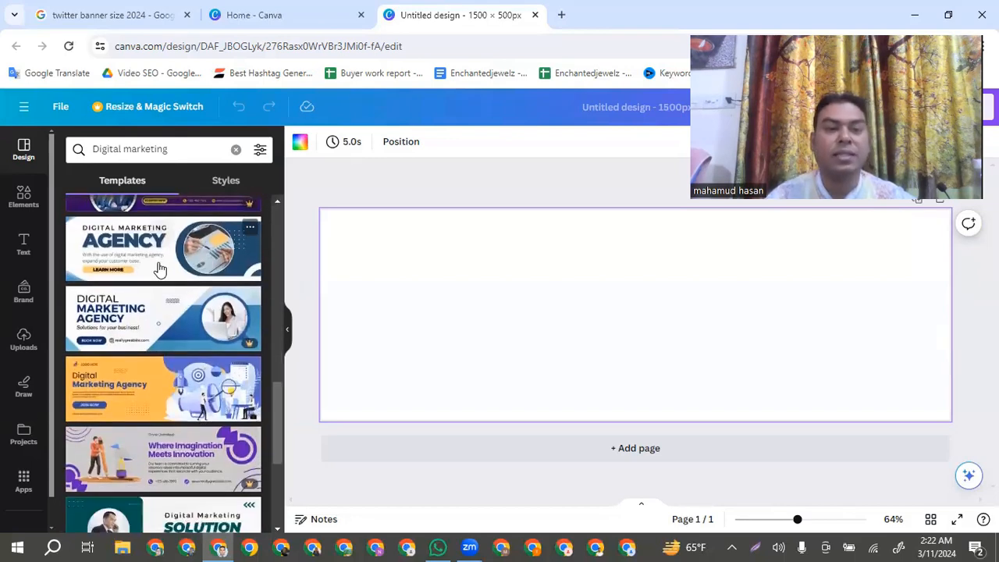
scroll(159, 270, down, 4)
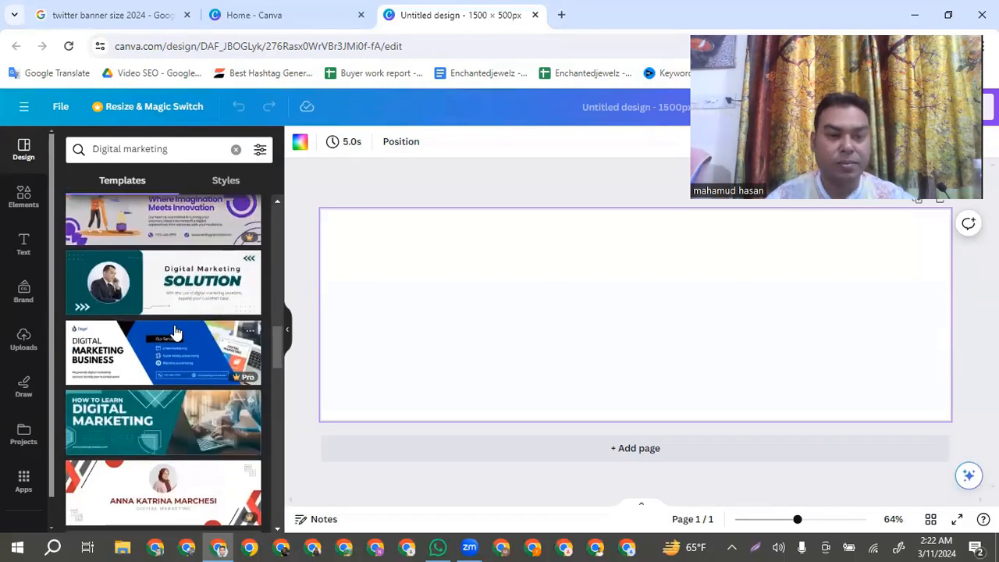
scroll(184, 351, down, 2)
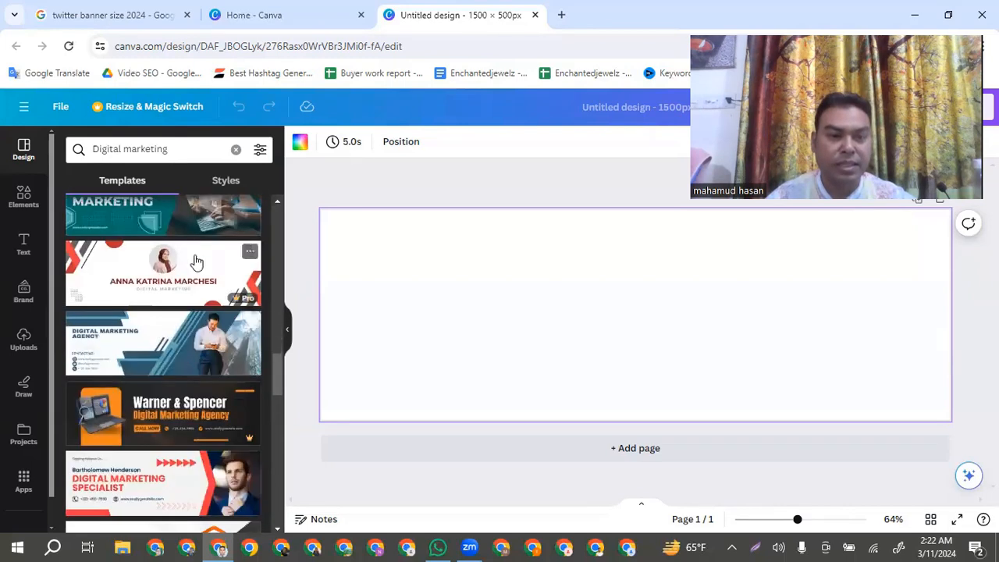
scroll(185, 279, down, 1)
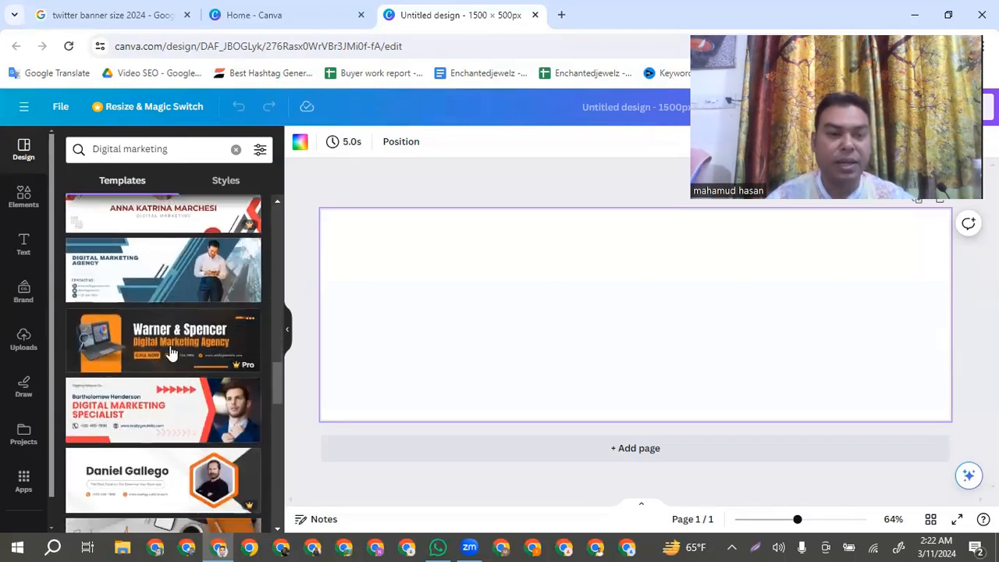
scroll(172, 353, down, 2)
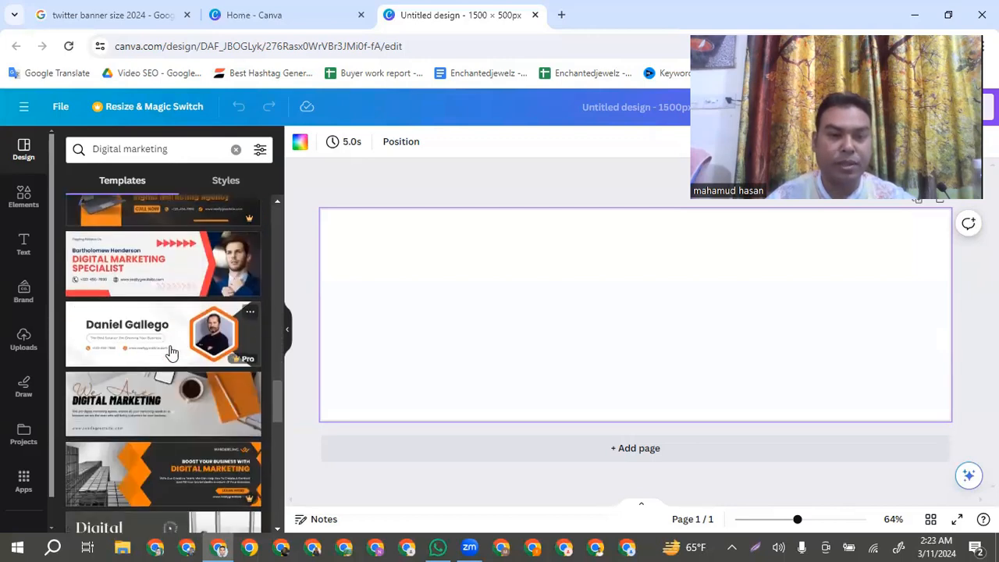
scroll(172, 353, down, 1)
scroll(170, 351, down, 2)
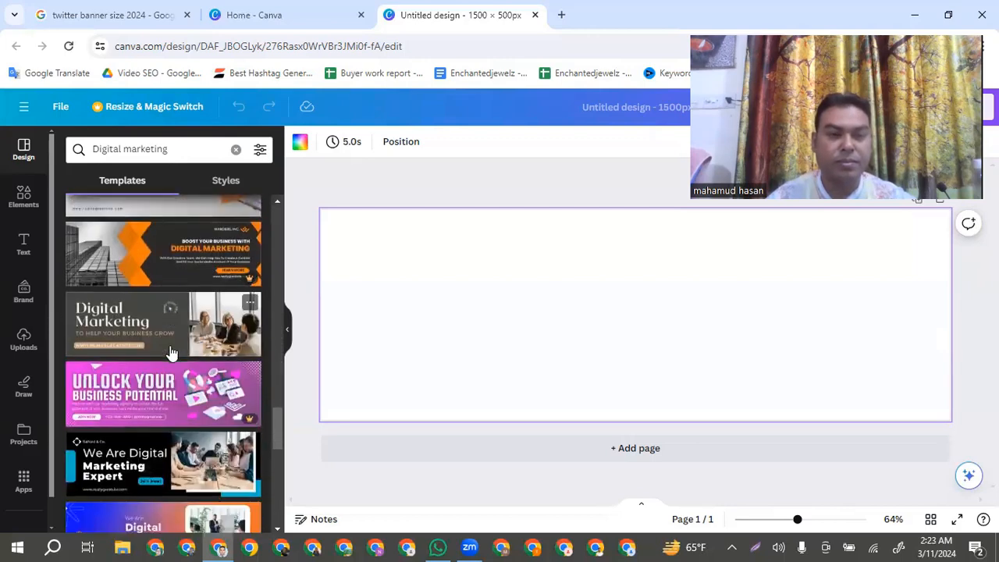
scroll(168, 380, down, 3)
scroll(168, 380, down, 2)
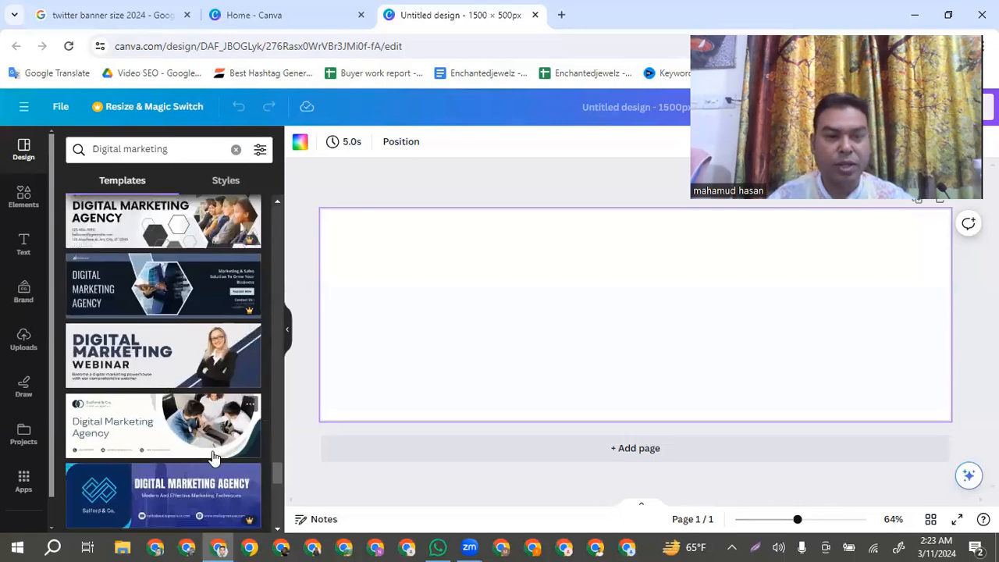
- Apply the White Blue Modern Digital Marketing Webinar Email Header template to the page and delete the photo of the woman
click(151, 356)
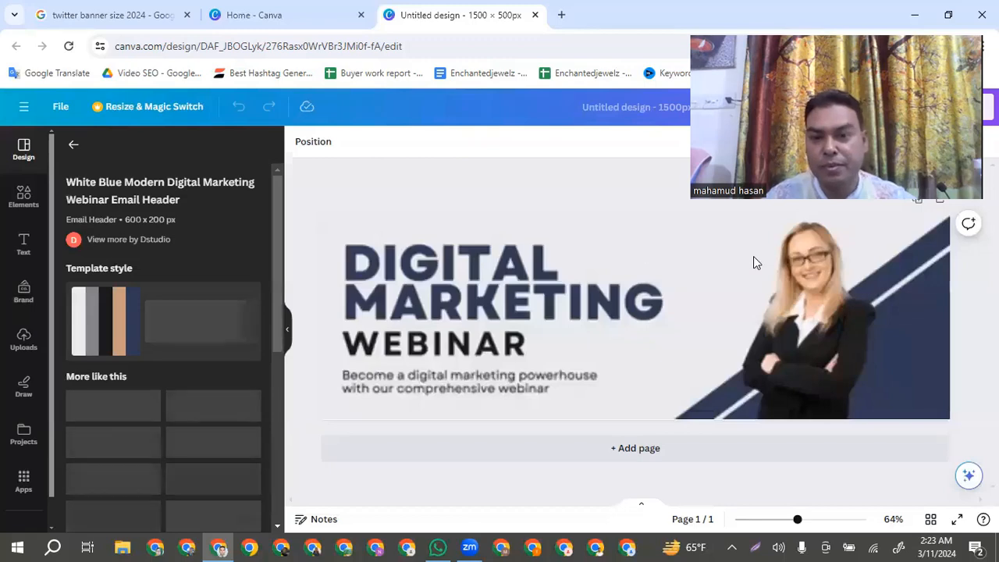
click(565, 255)
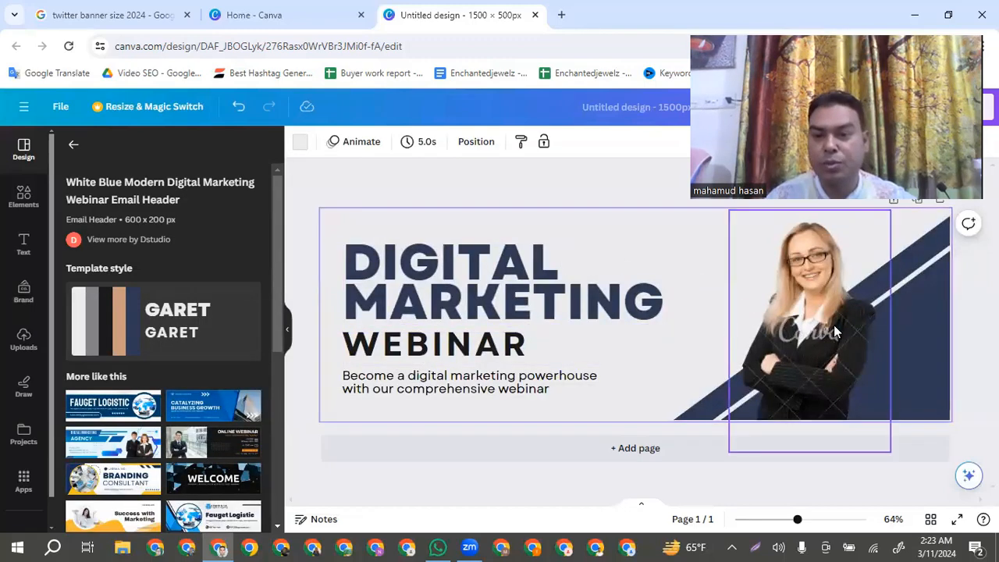
click(820, 295)
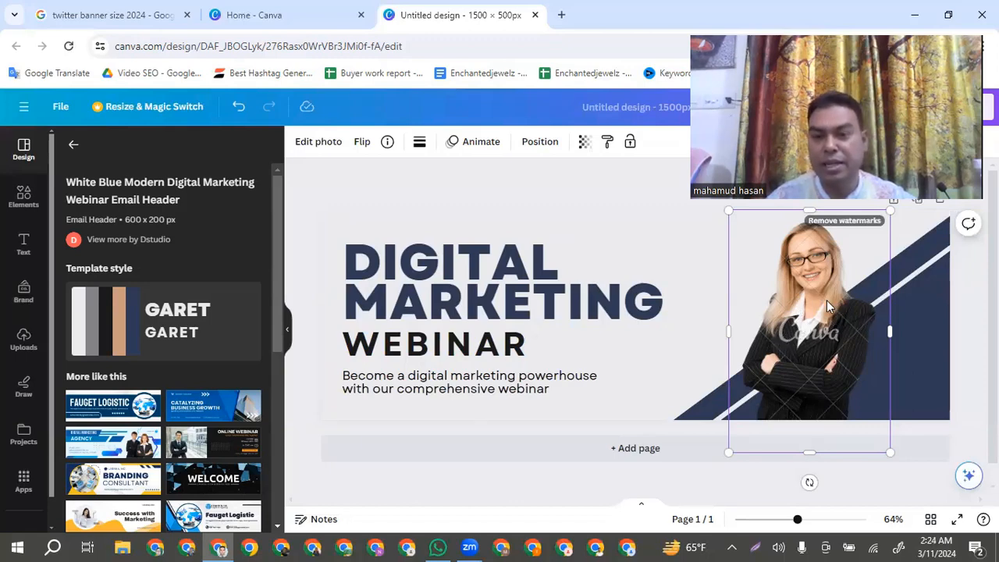
key(Delete)
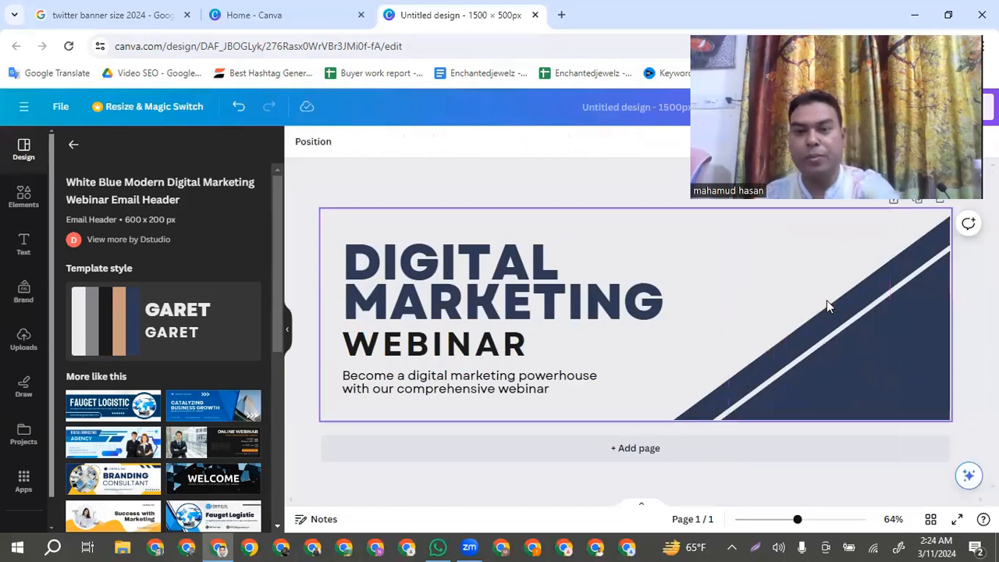
- Try several default gradients on the banner background and end with the pale green to light blue gradient
click(761, 283)
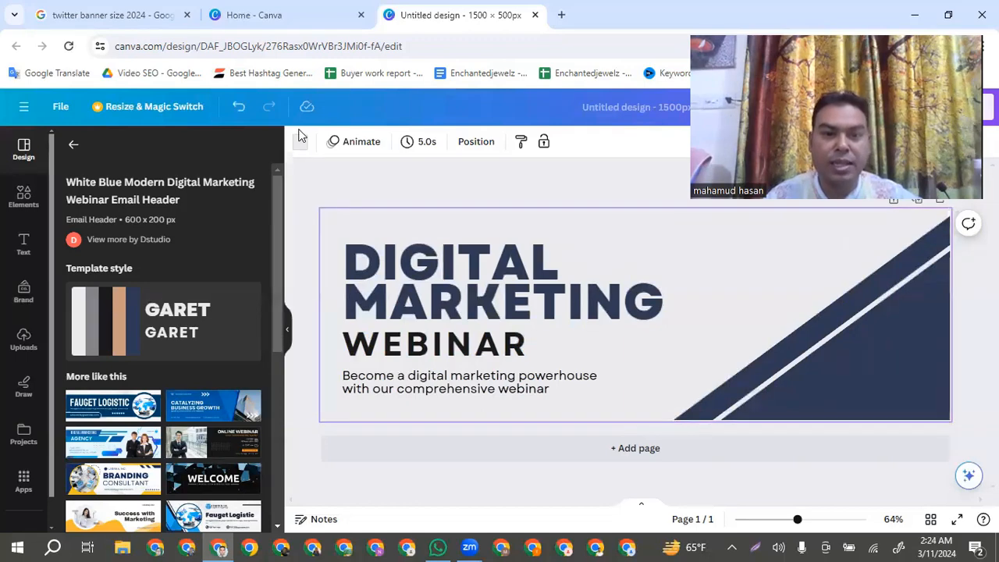
scroll(152, 453, down, 3)
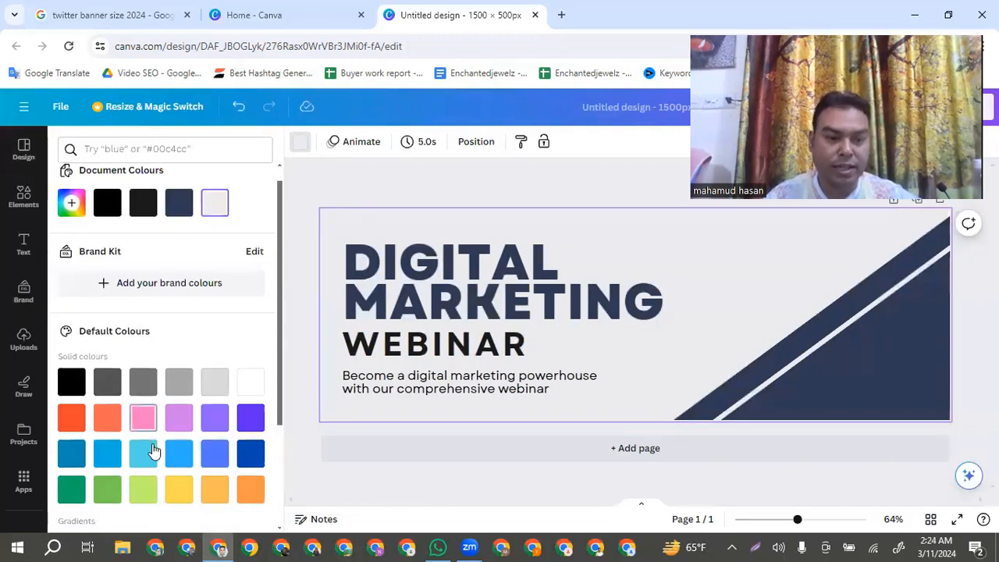
click(108, 396)
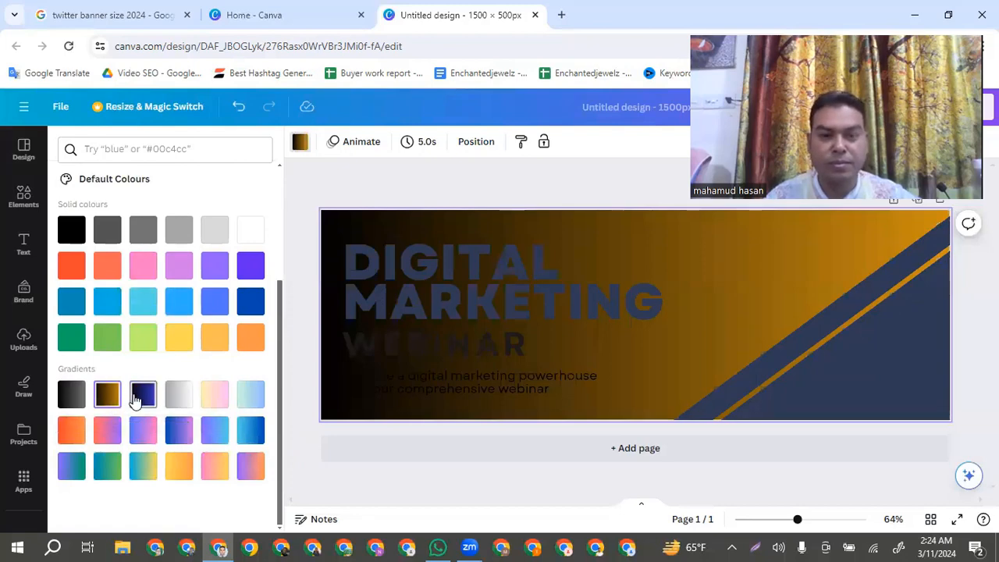
click(134, 398)
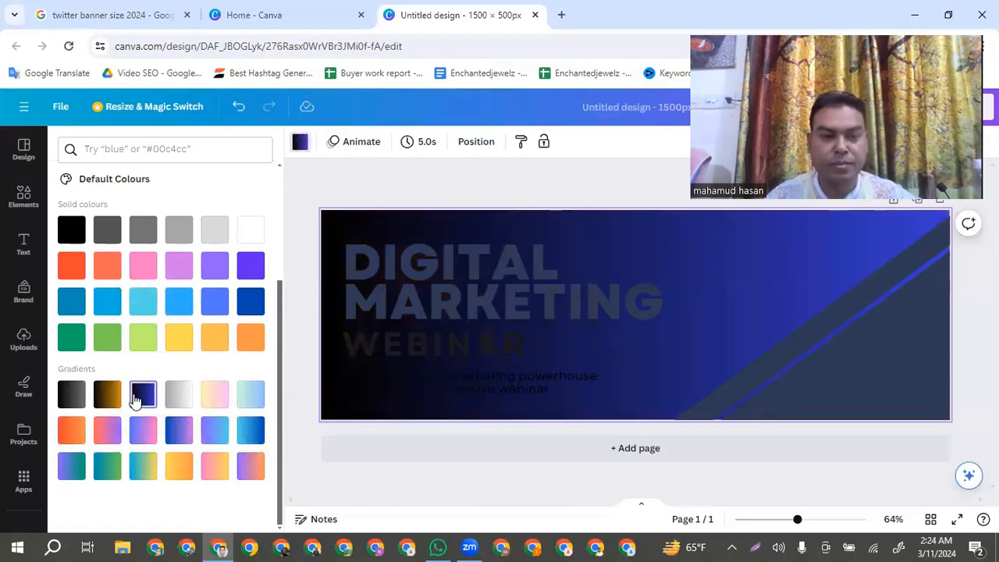
click(217, 400)
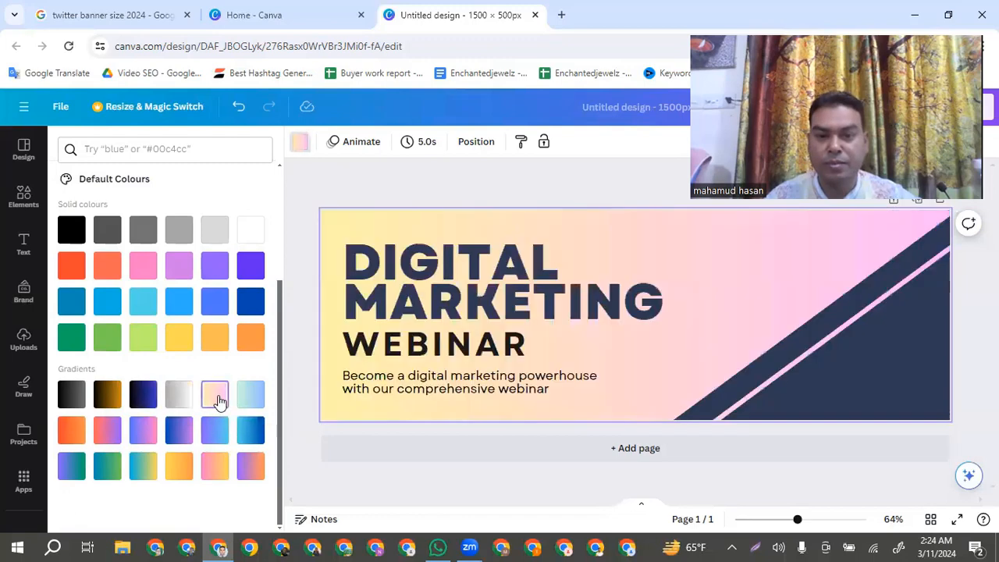
click(250, 395)
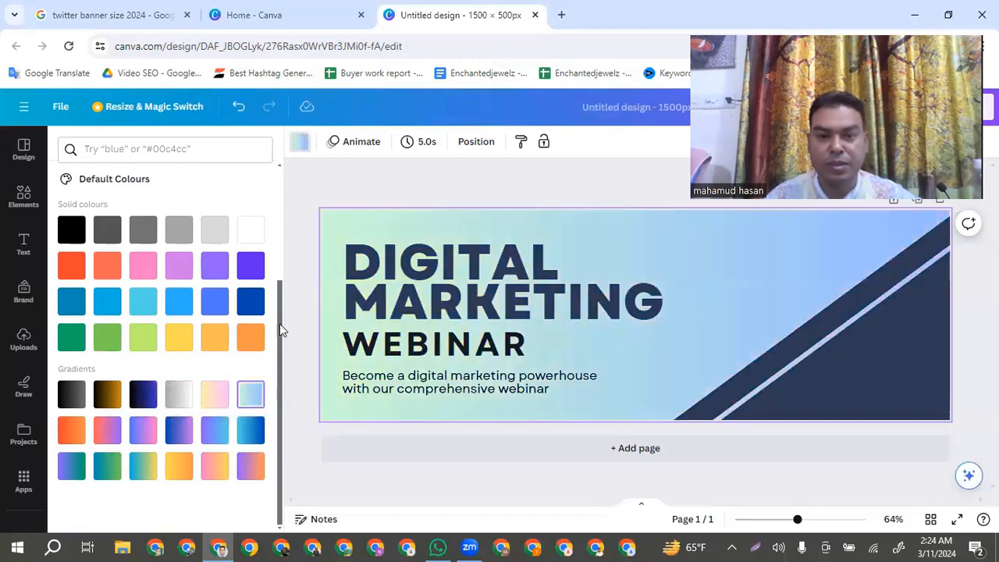
click(322, 183)
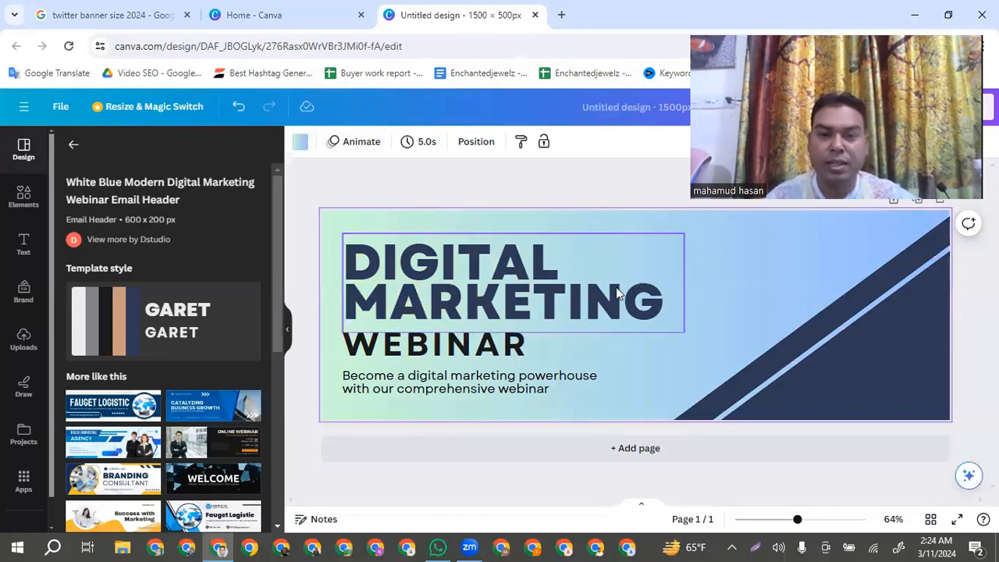
- Delete the WEBINAR text line below the DIGITAL MARKETING heading
click(469, 347)
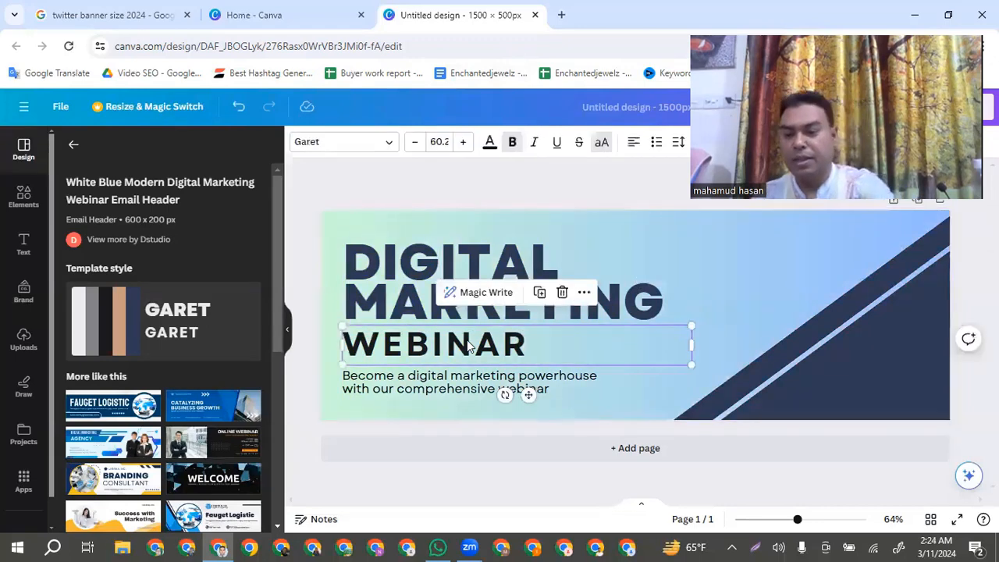
key(Delete)
- Shrink the DIGITAL MARKETING heading to font size 63.7 on a single line and move it near the banner's upper edge, slightly right of centre
click(677, 326)
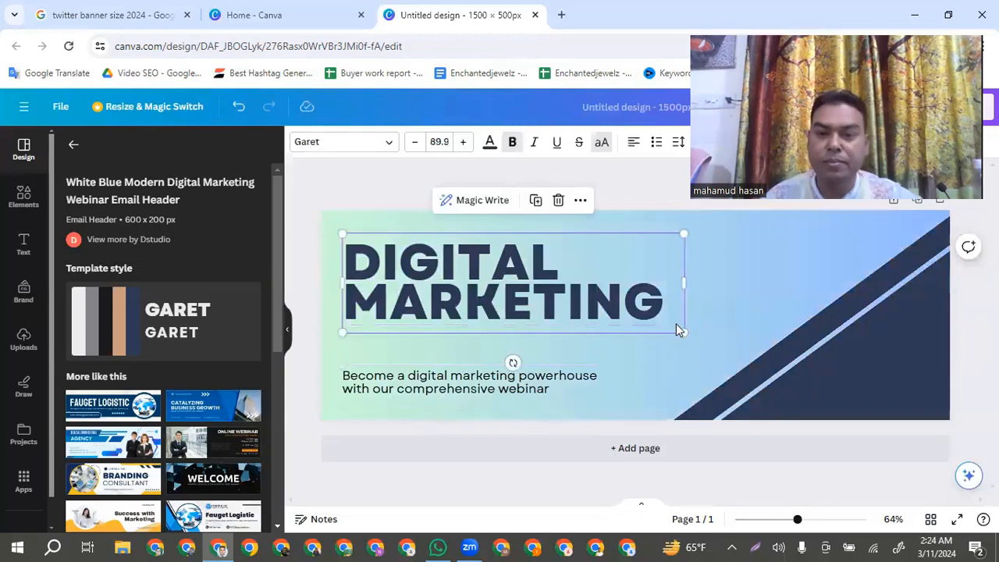
drag(684, 333, 581, 305)
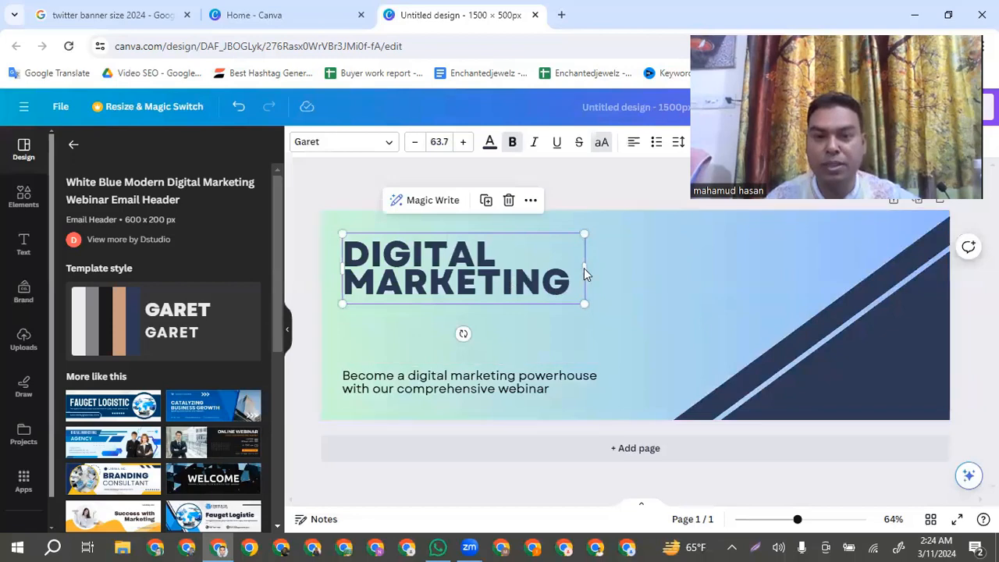
drag(586, 266, 745, 267)
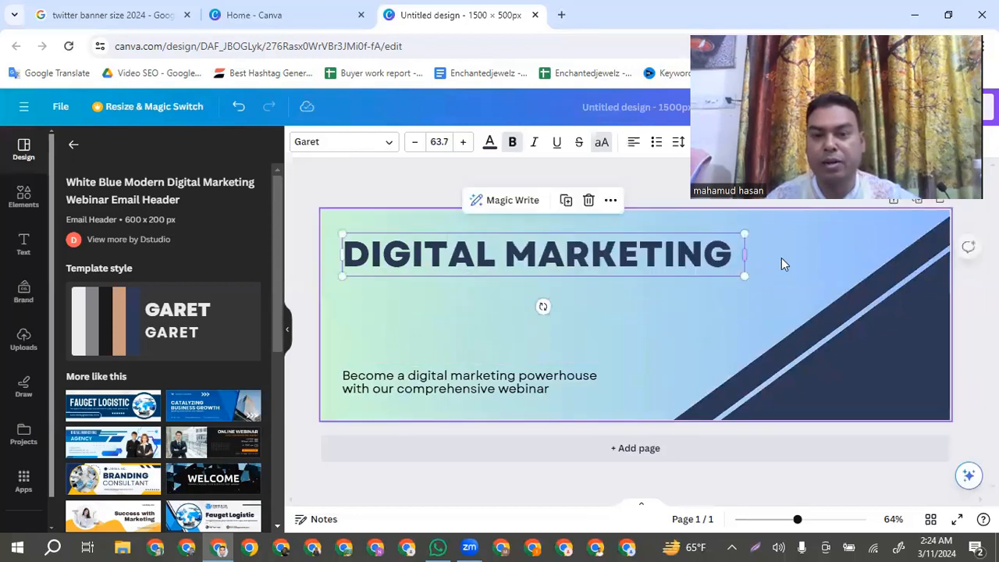
click(780, 263)
drag(593, 258, 727, 239)
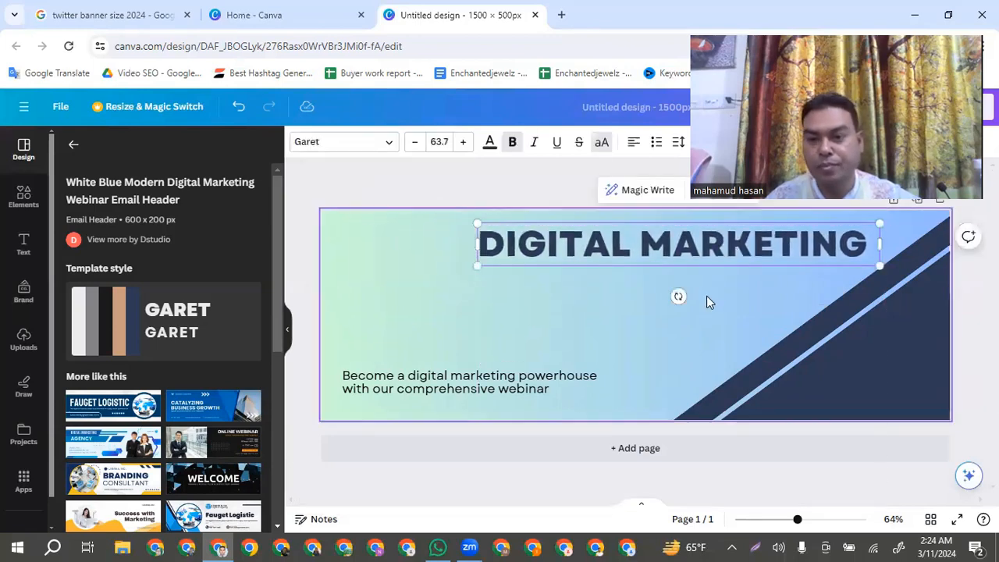
click(723, 301)
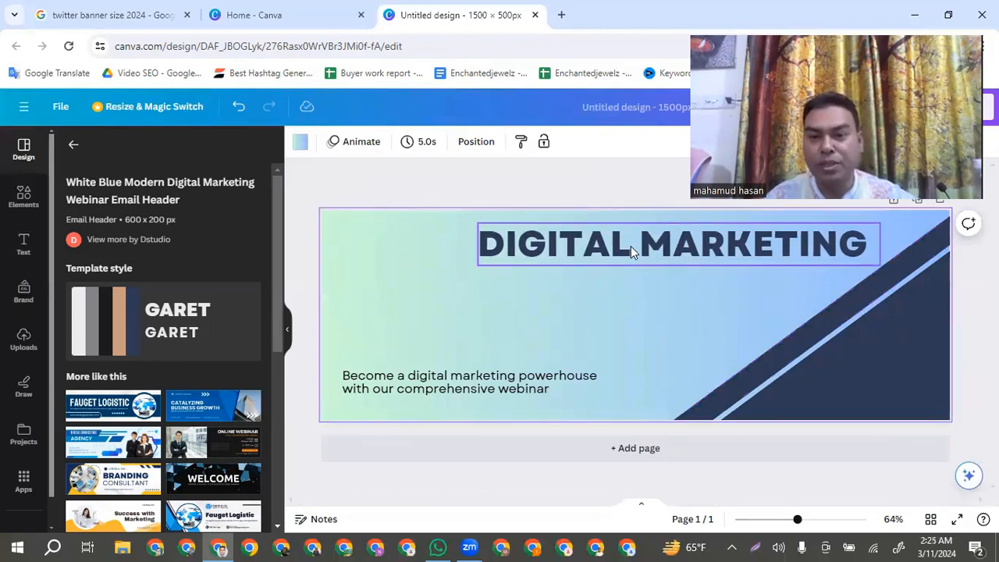
- Delete the "Become a digital marketing powerhouse with our comprehensive webinar" text from the banner
click(502, 384)
key(Delete)
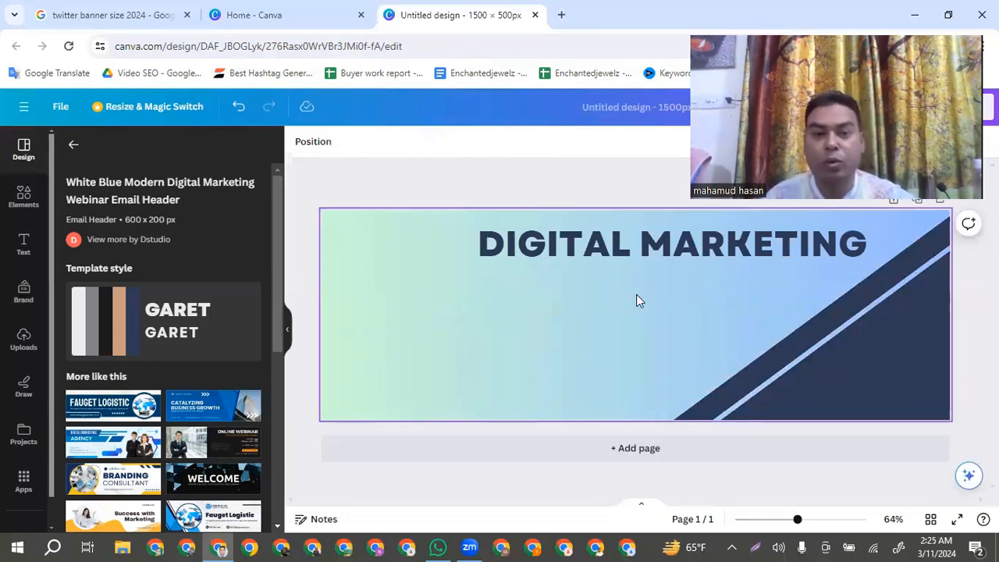
- Add a heading text to the banner that reads "Facebook & Instagram Ads"
click(21, 244)
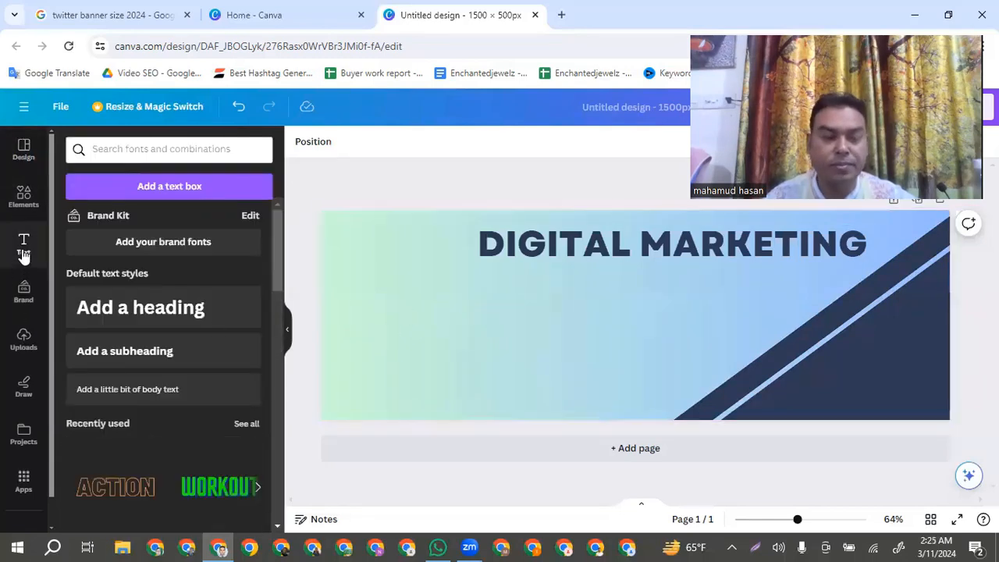
click(105, 312)
triple_click(618, 316)
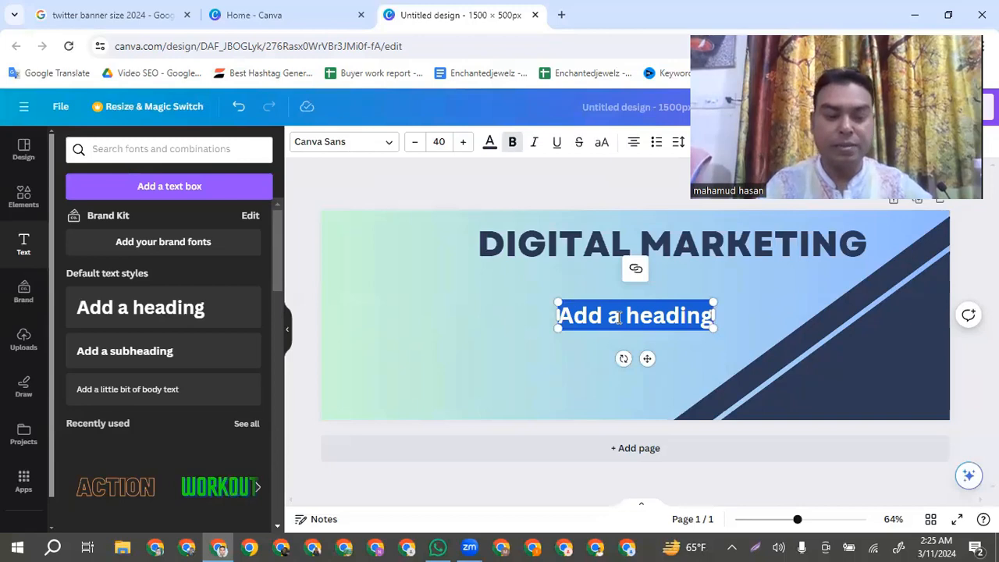
text(Faceboo)
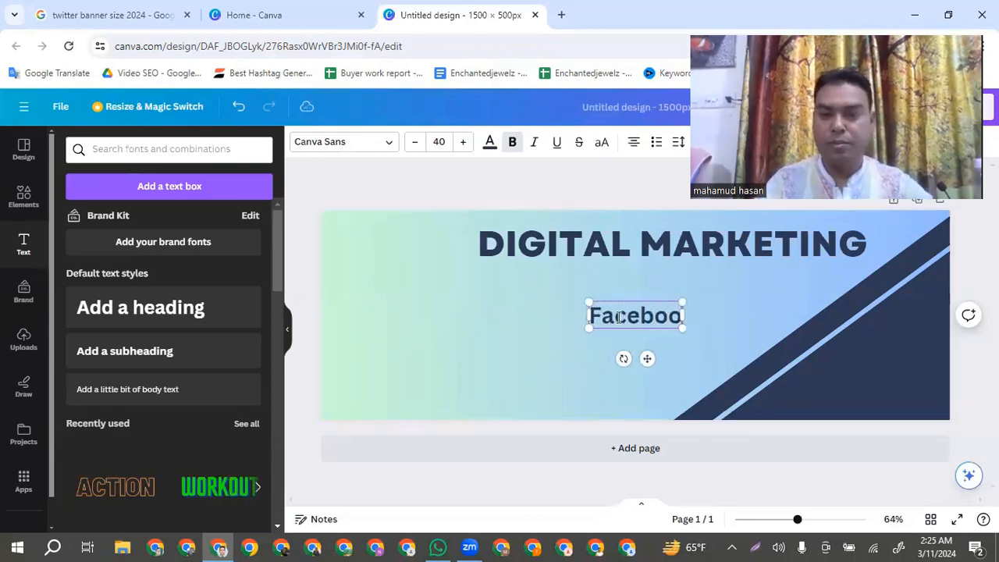
text(k A)
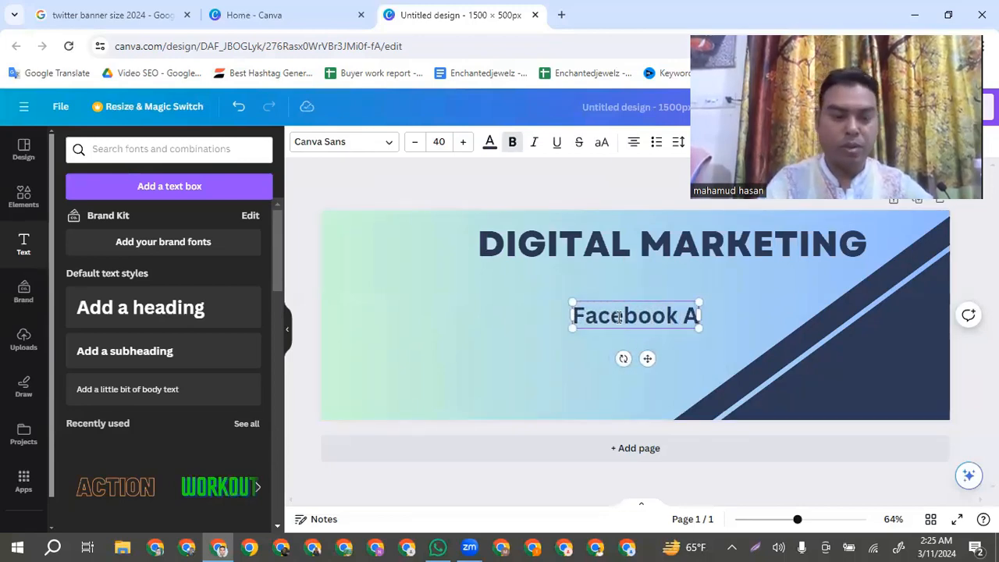
key(BackSpace)
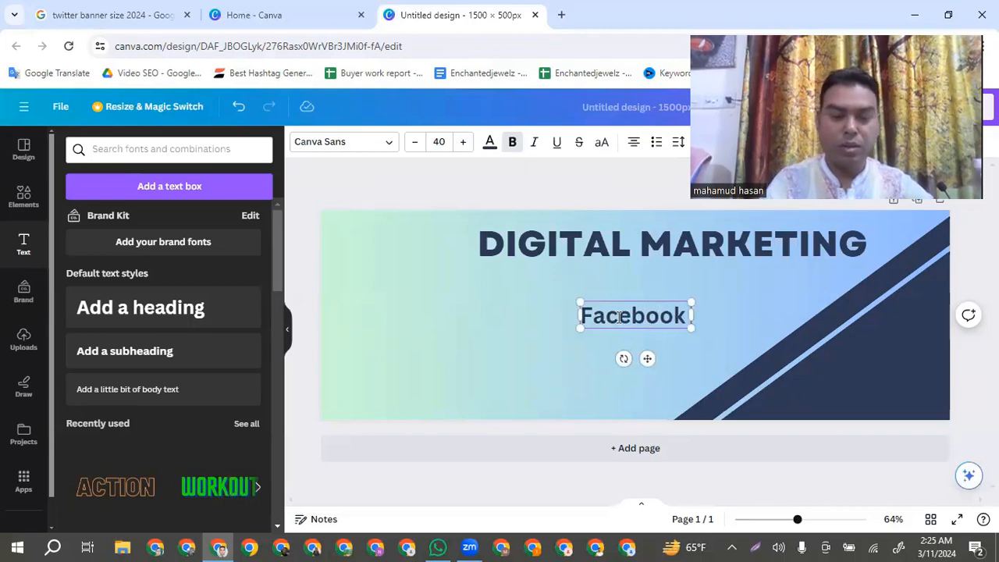
text(& In)
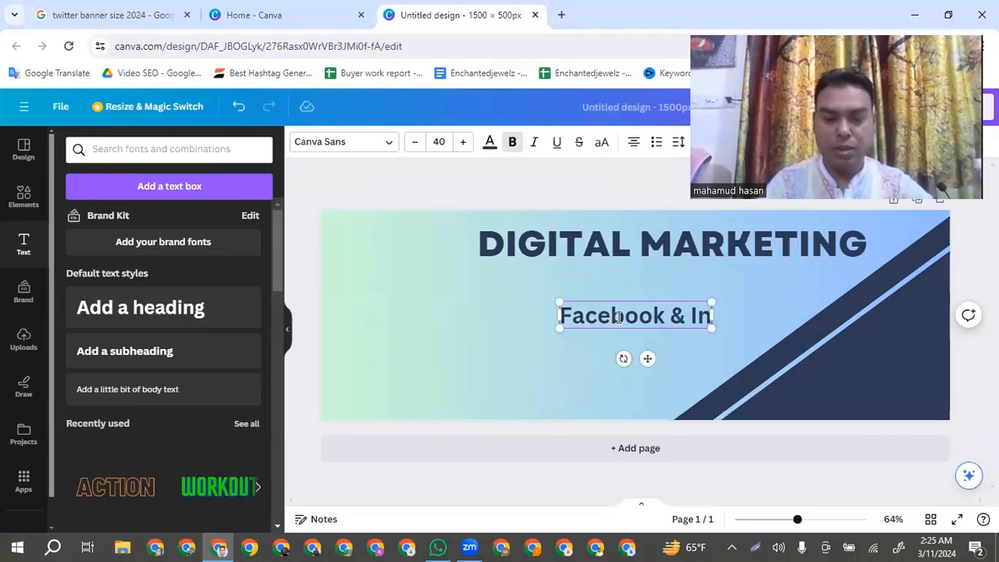
text(stagram )
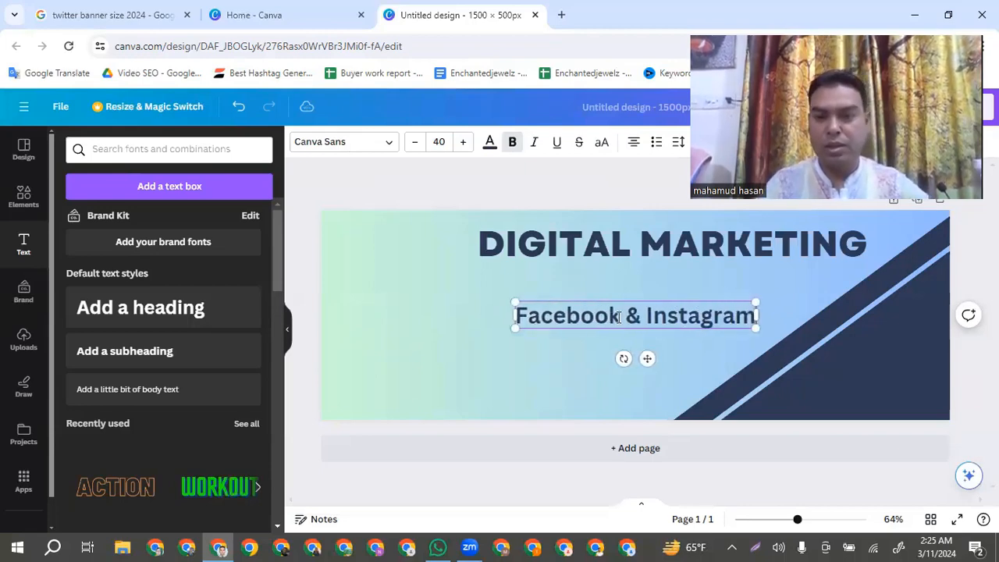
text(AD)
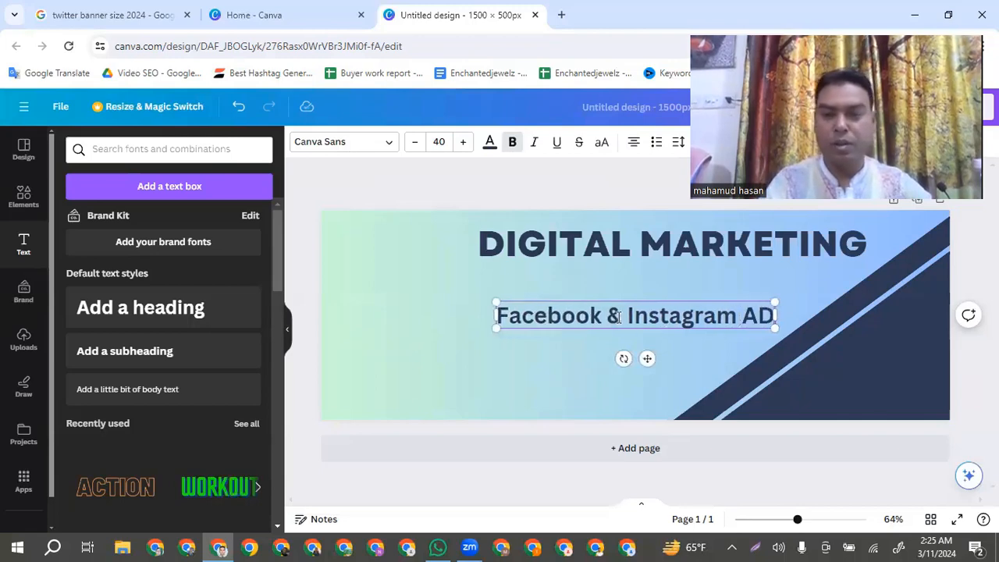
key(BackSpace)
text(ds)
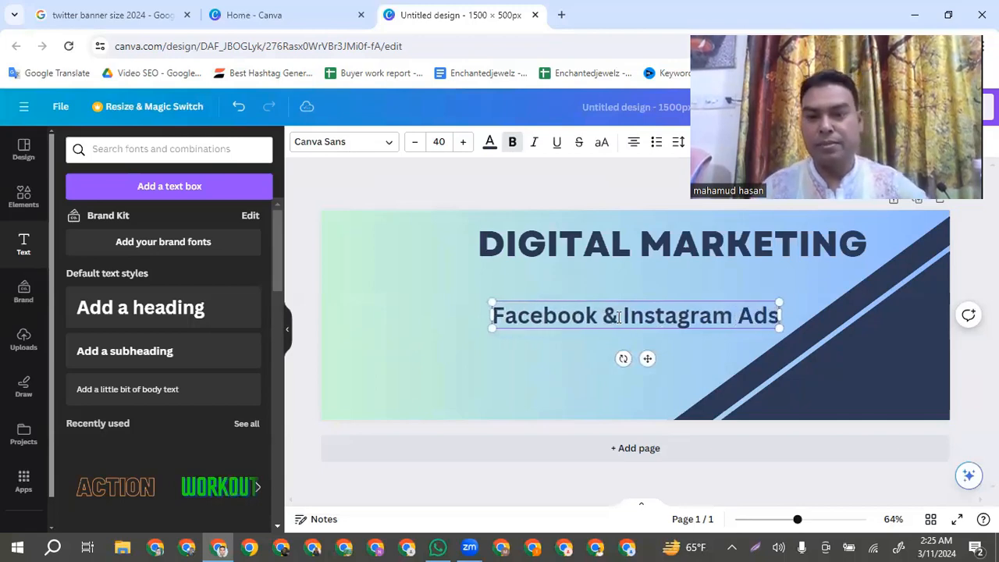
- Move the Facebook & Instagram Ads line directly beneath DIGITAL MARKETING, roughly aligned with that heading's left edge
click(577, 363)
drag(590, 323, 578, 284)
click(530, 322)
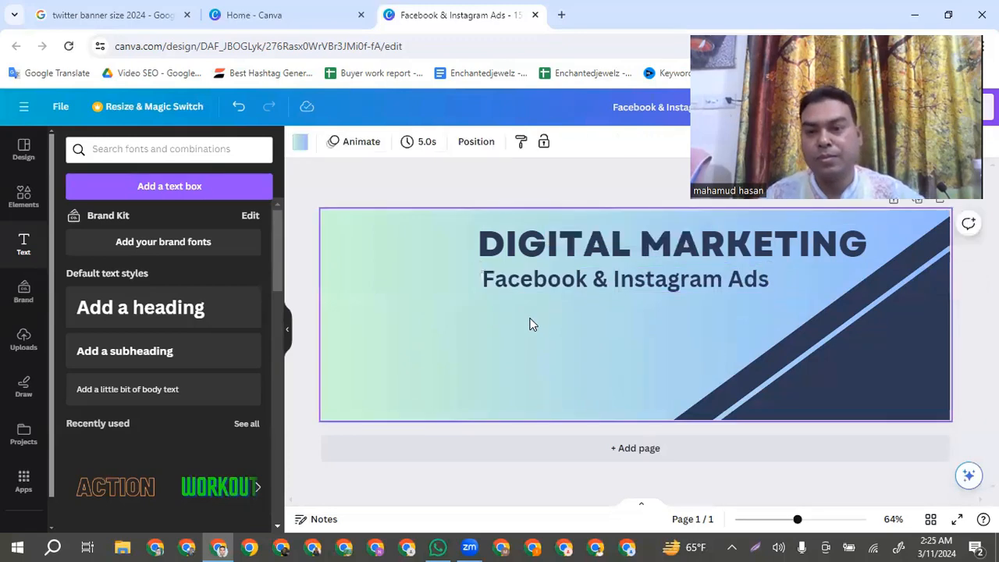
- Try the light lime green default colour on the whole Facebook & Instagram Ads line
click(589, 282)
click(589, 282)
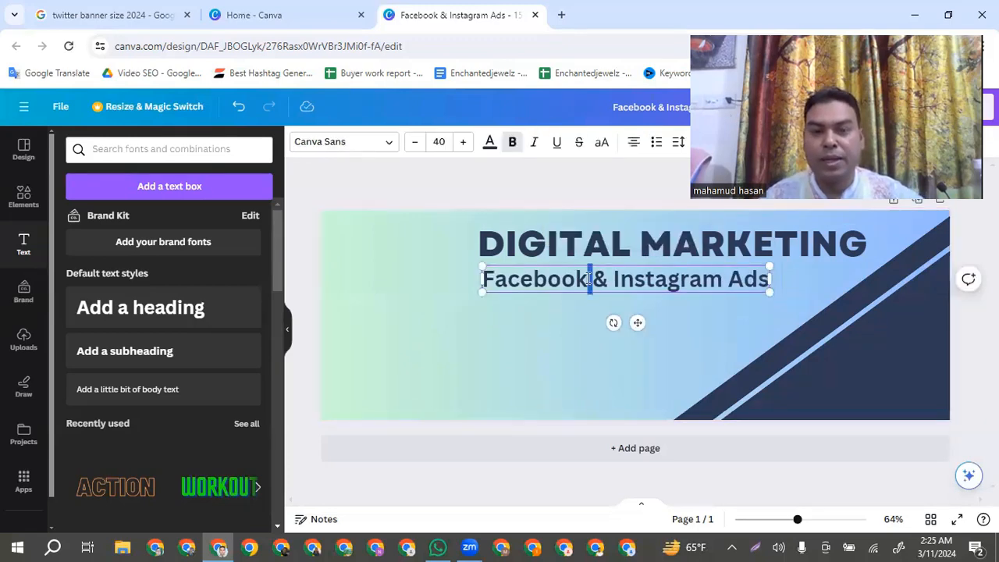
key(ctrl+a)
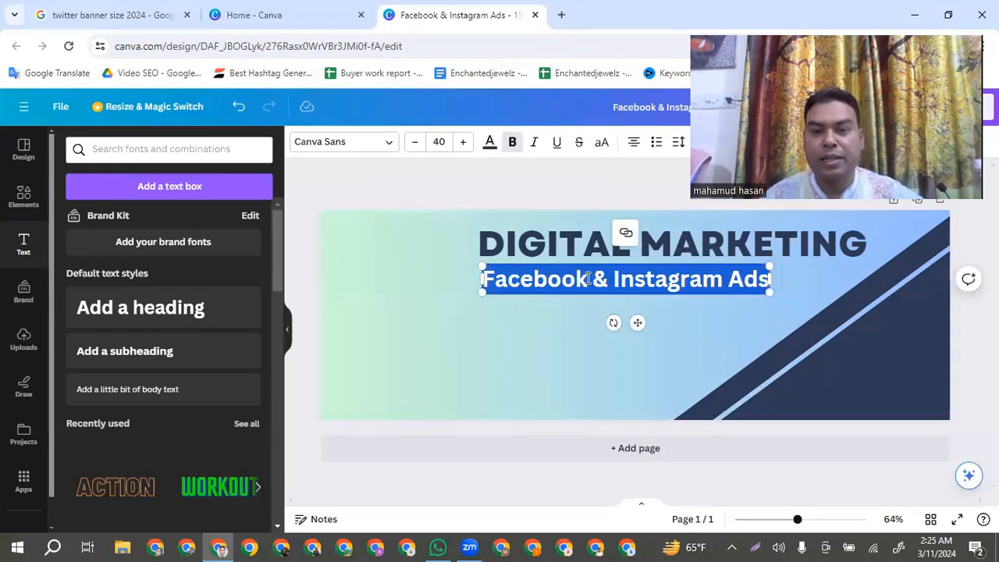
click(490, 141)
scroll(189, 449, down, 1)
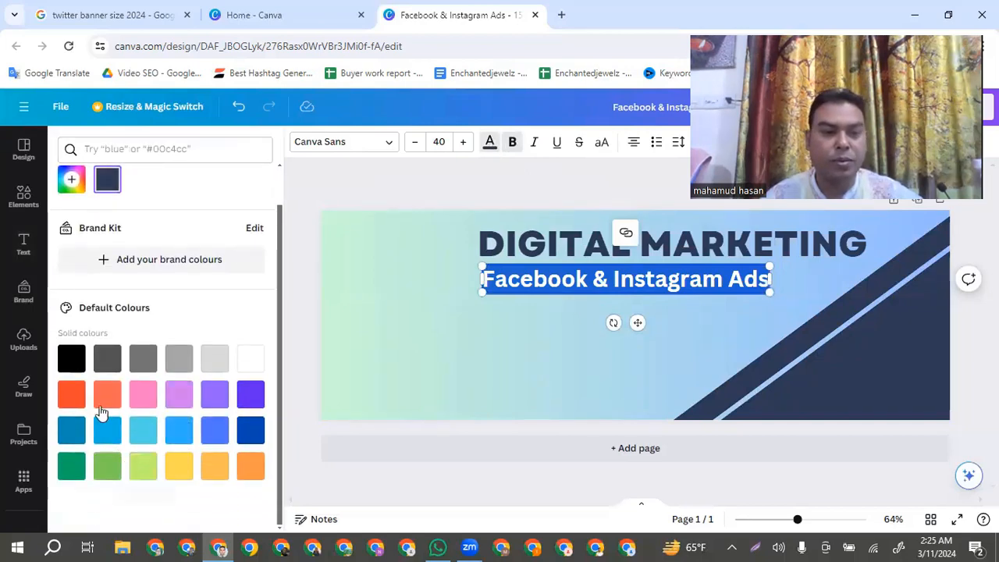
click(151, 476)
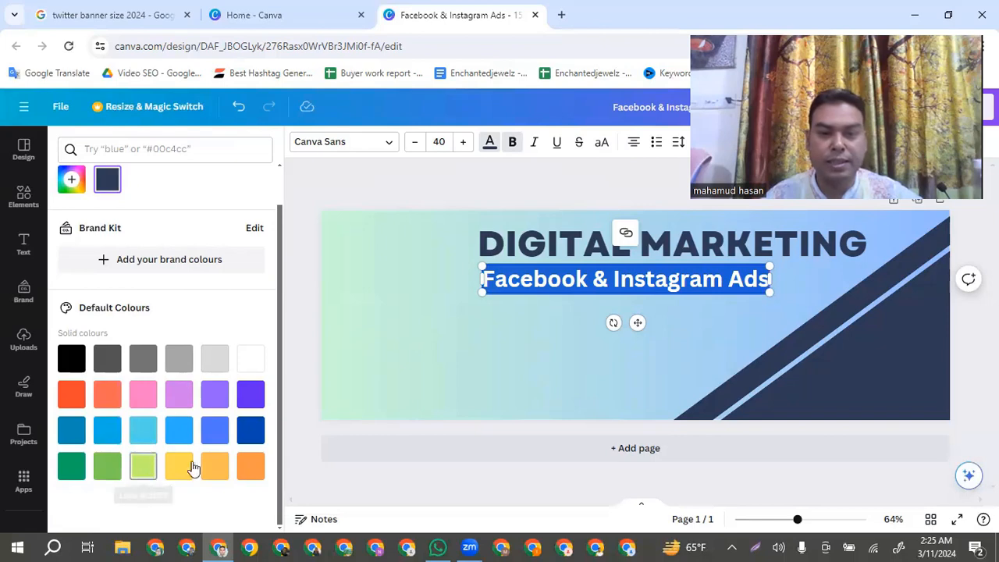
click(441, 394)
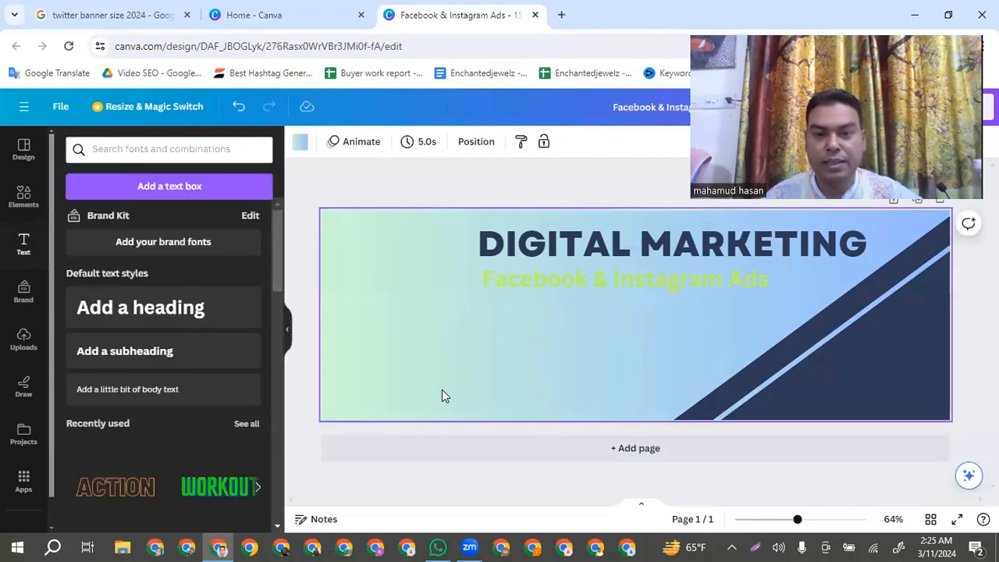
- Change the text colour of the Facebook & Instagram Ads line to the default violet
click(581, 282)
click(582, 282)
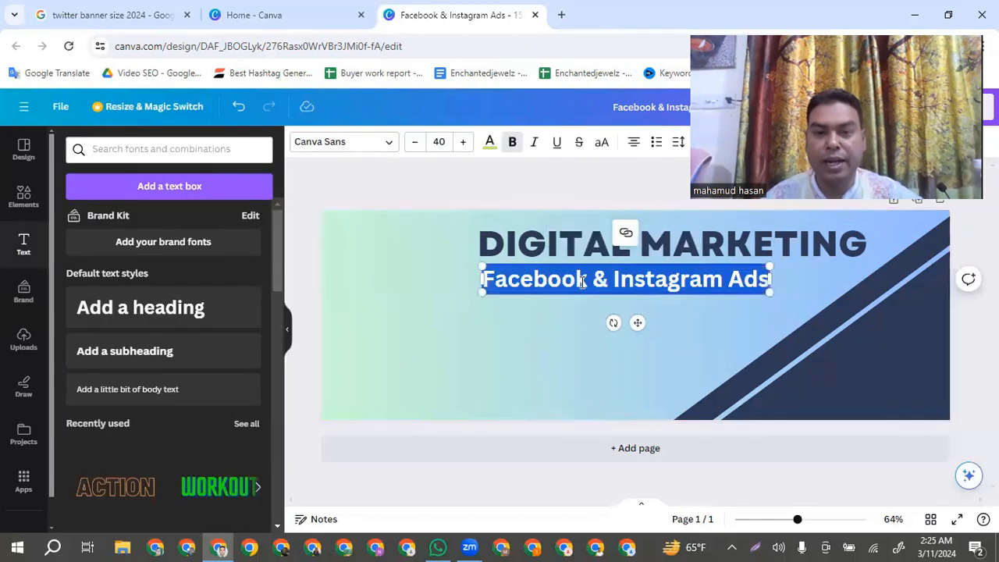
click(489, 152)
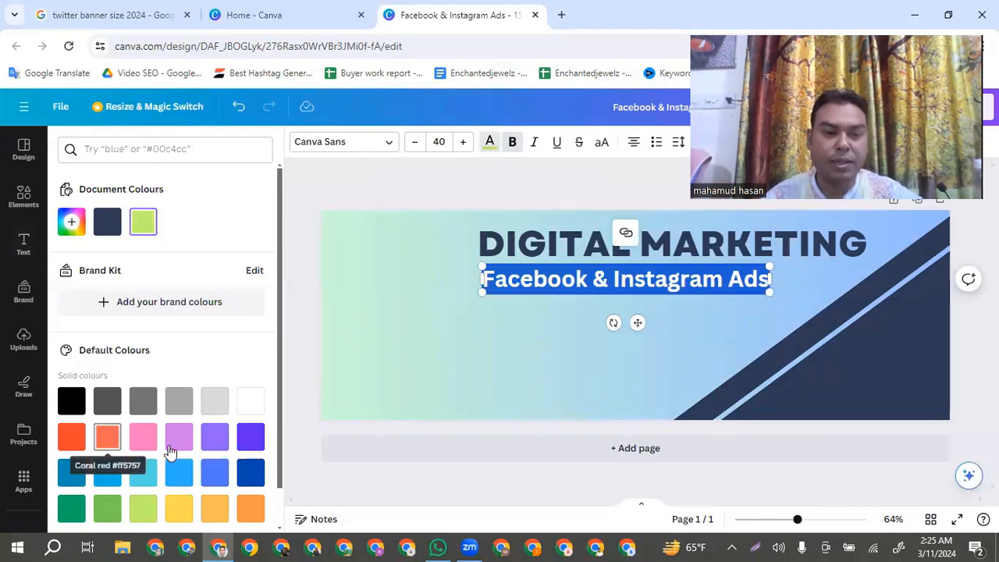
scroll(226, 448, down, 1)
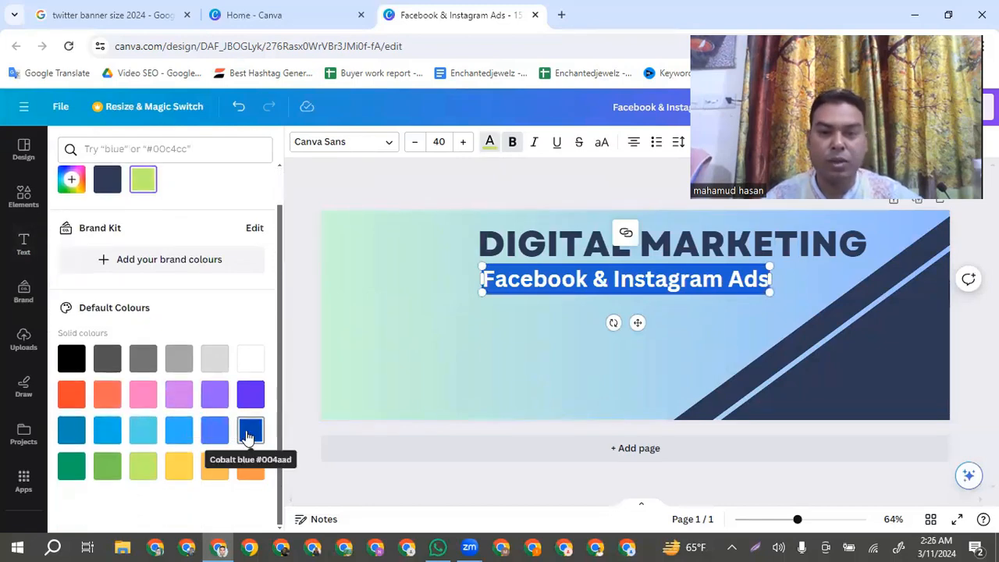
click(249, 394)
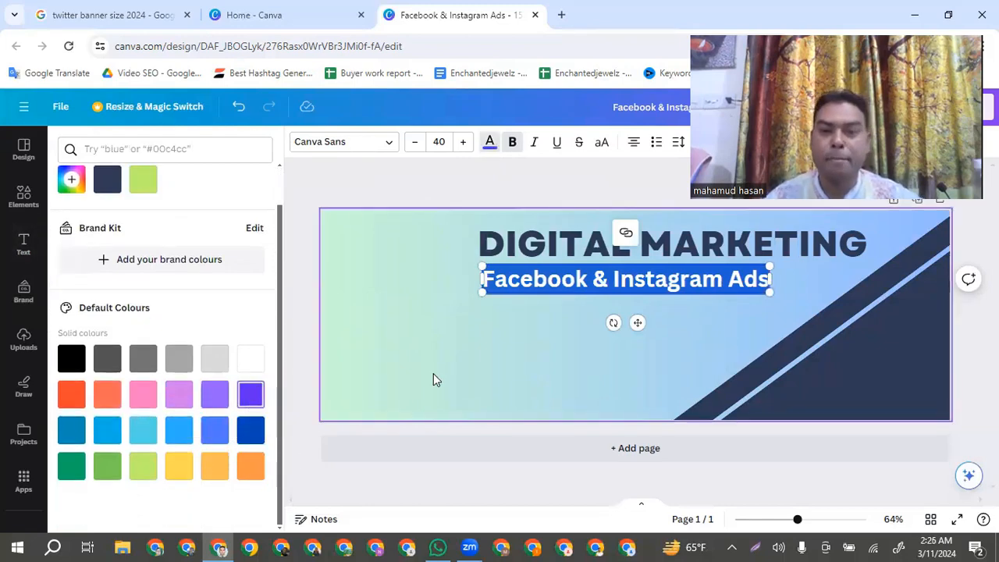
click(433, 374)
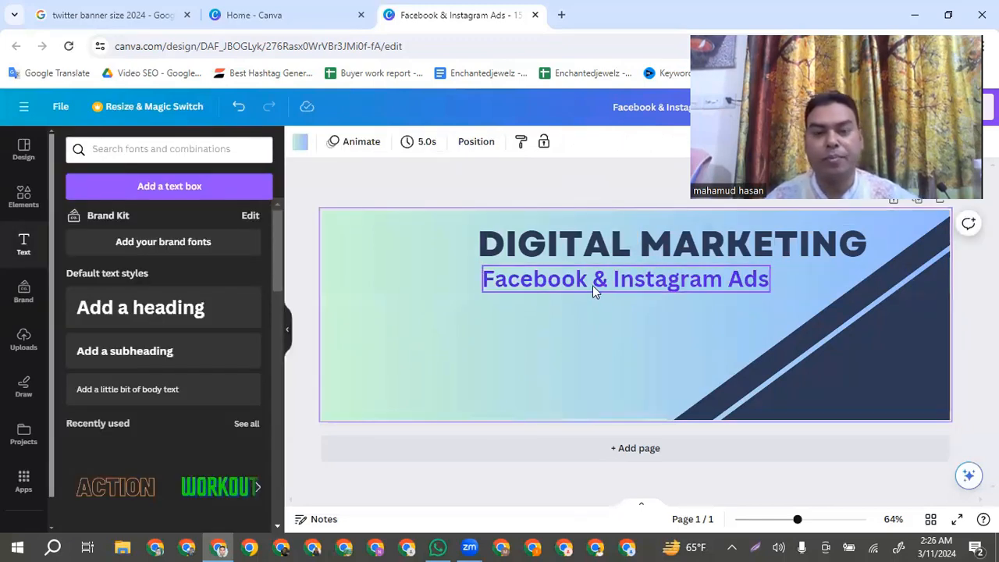
- Add another heading text to the banner that reads "YouTube Video SEO & Marketing"
click(257, 316)
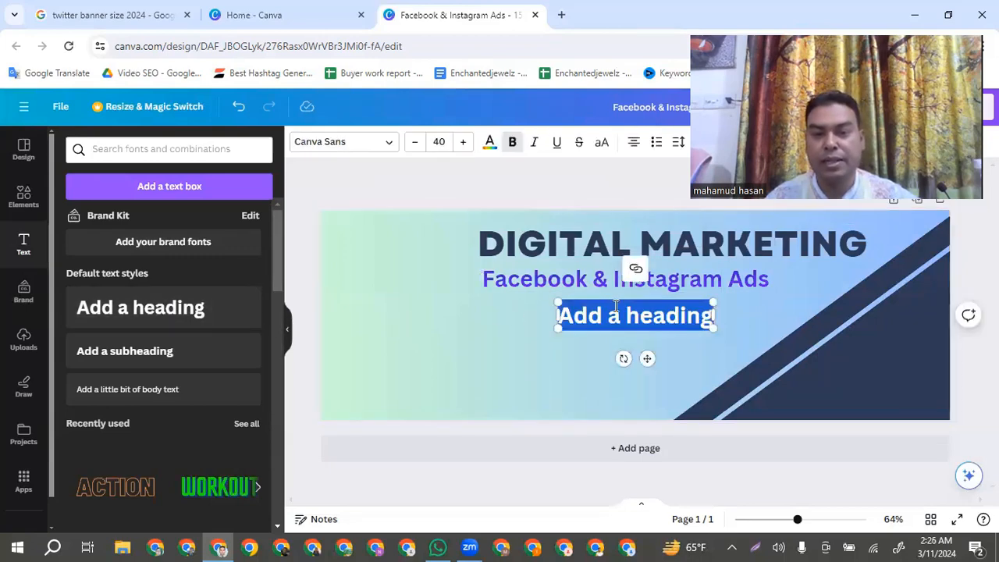
text(Yo)
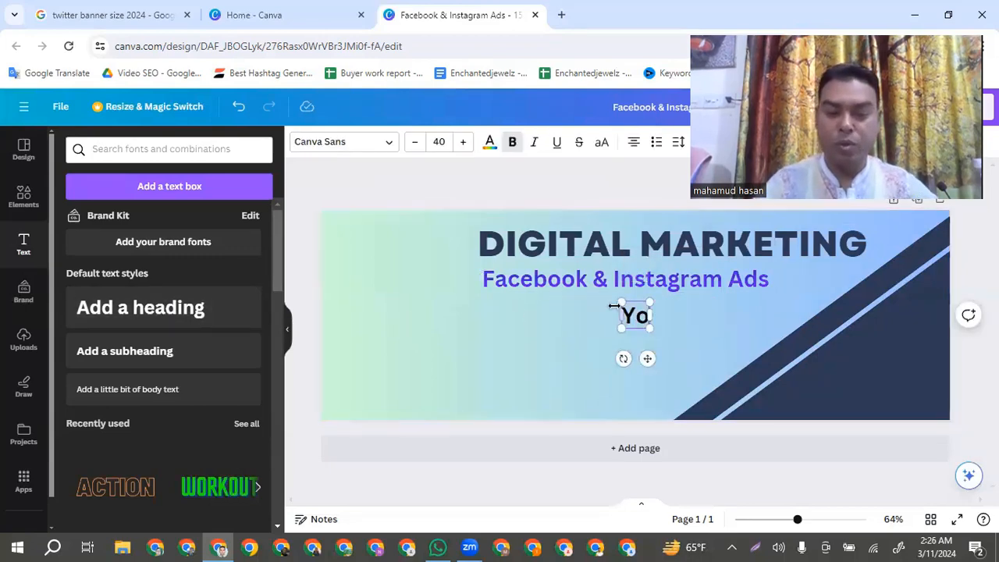
text(utube)
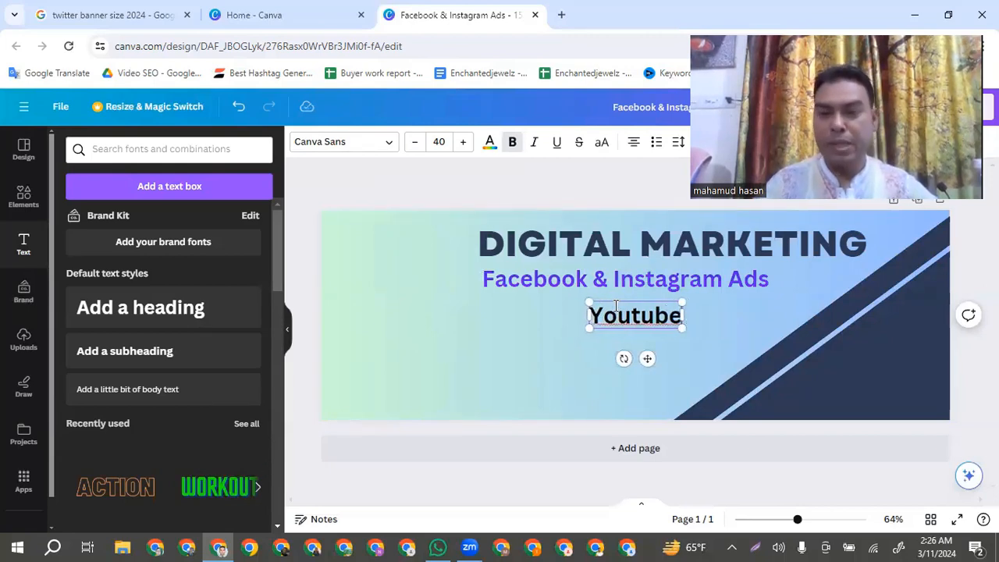
key(BackSpace)
key(BackSpace)
key(BackSpace)
key(BackSpace)
text(T)
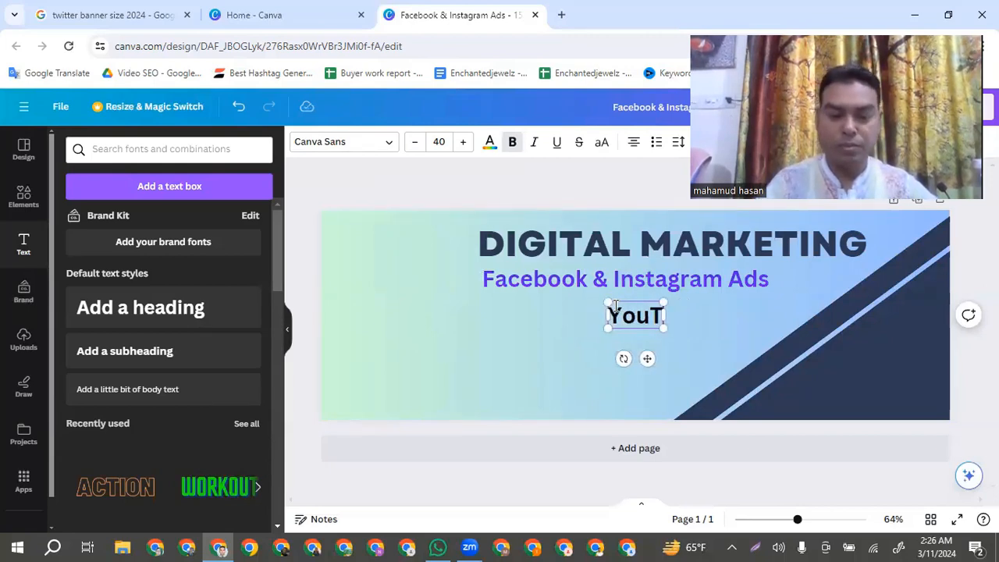
text(ube)
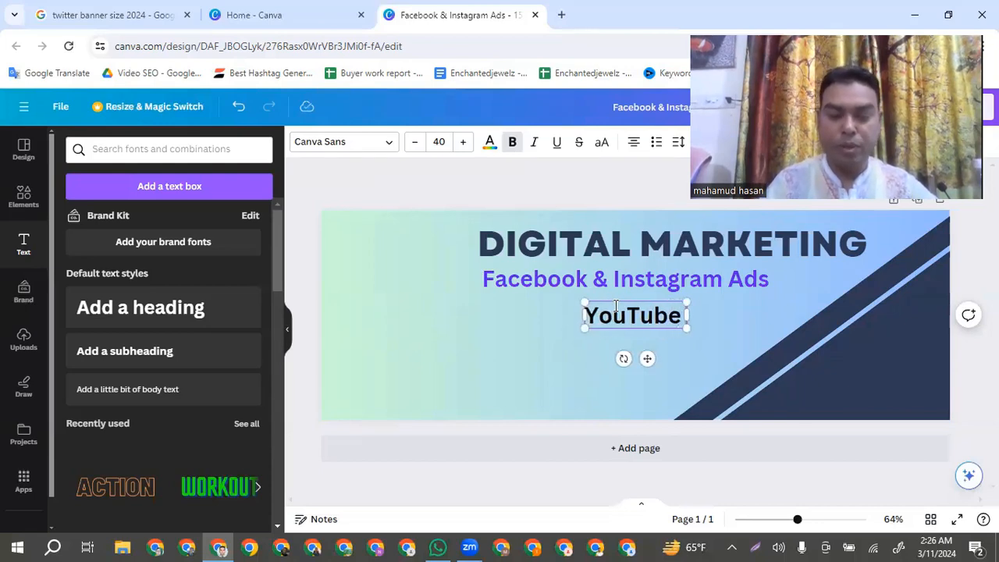
text( Video)
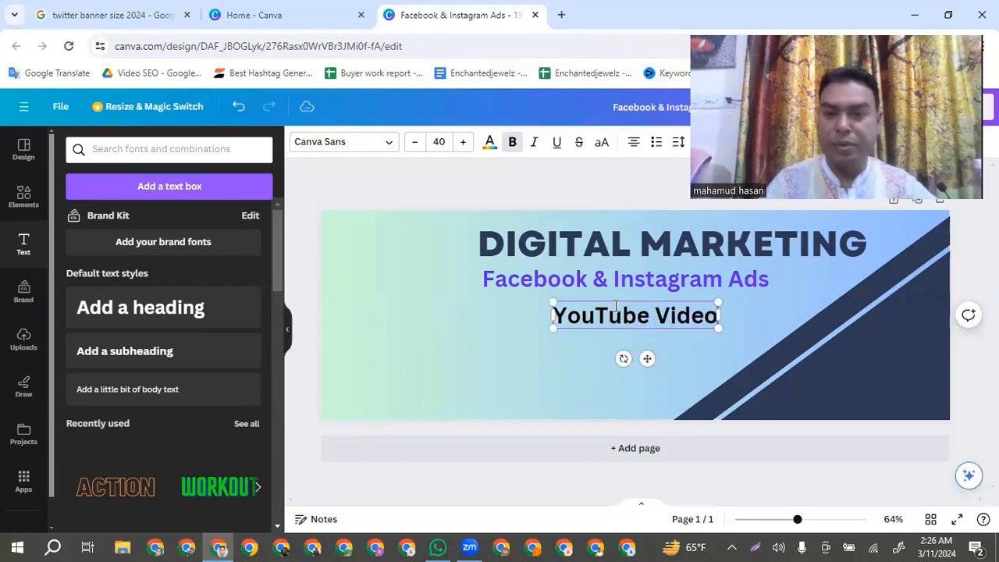
text( SEO)
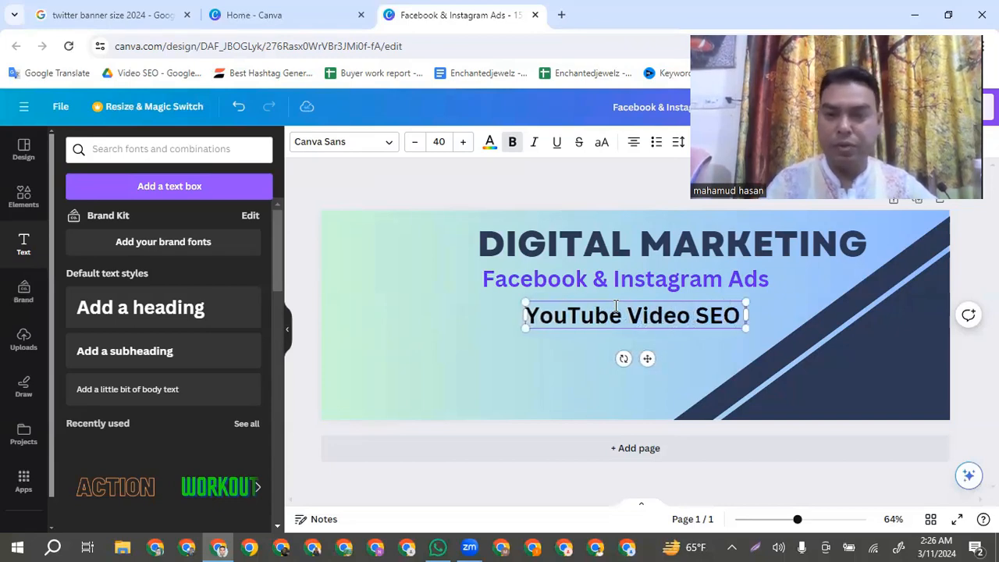
text( & M)
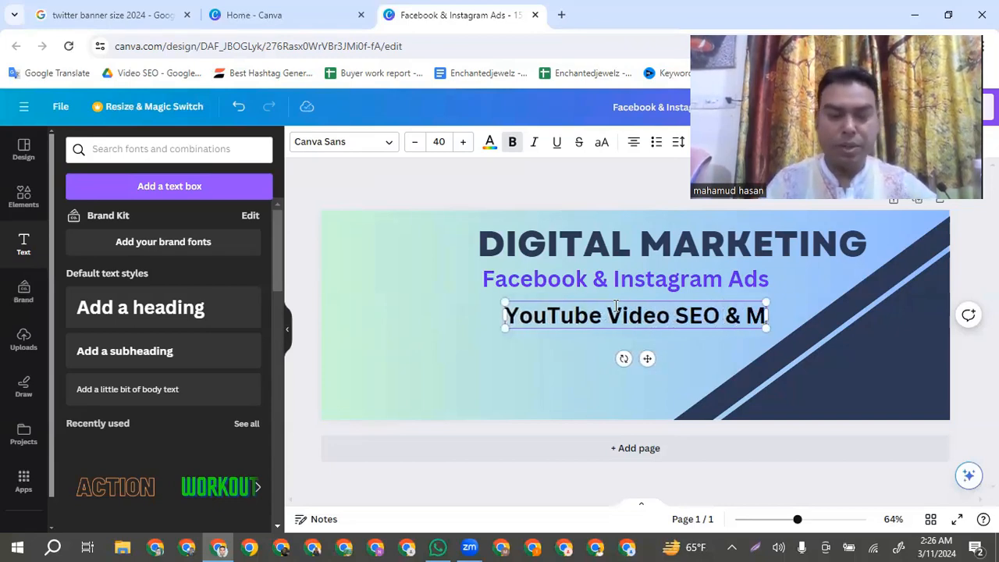
text(arketing)
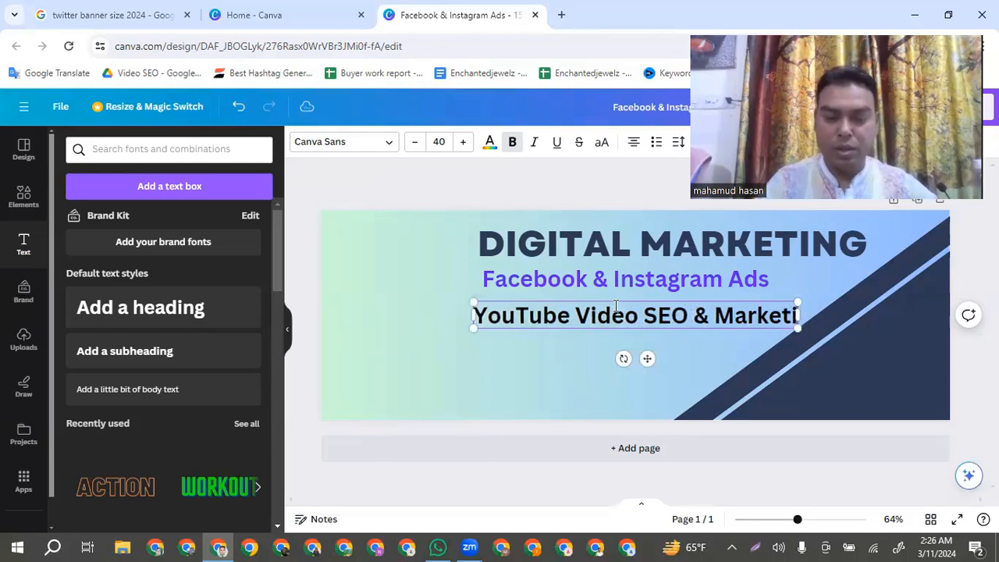
- Move the YouTube Video SEO & Marketing line beneath Facebook & Instagram Ads so that their left edges align
click(533, 351)
drag(533, 323, 556, 321)
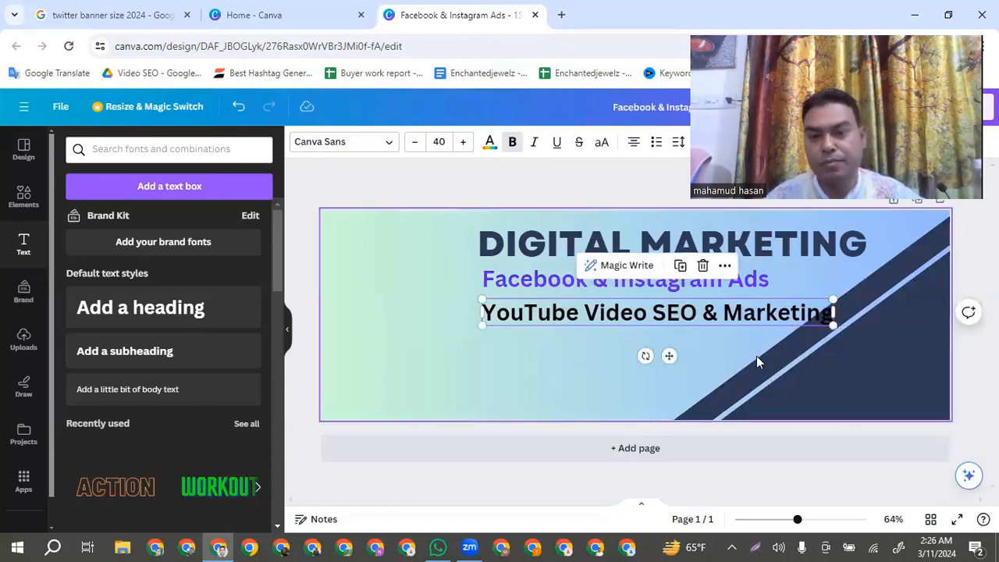
click(557, 363)
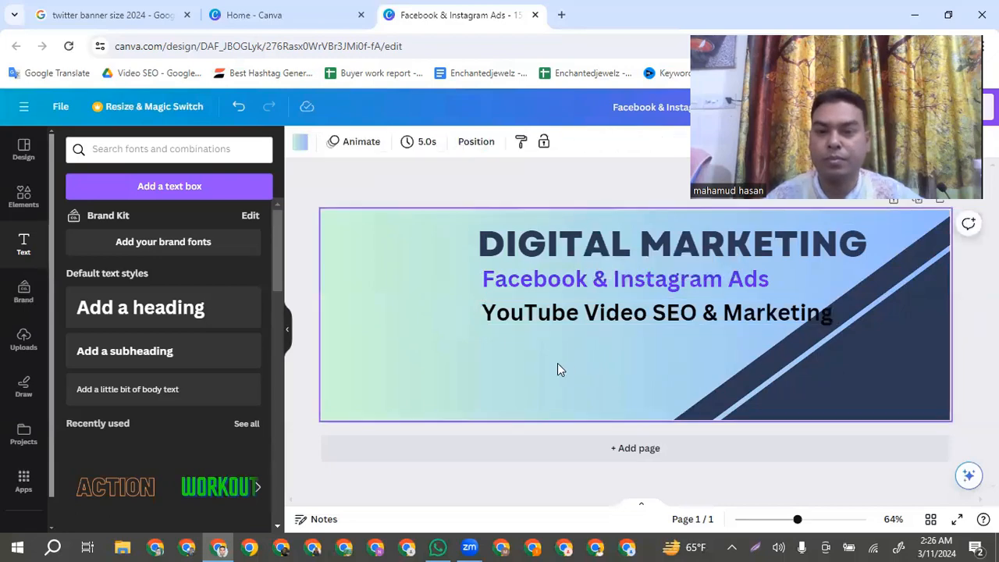
- Colour the YouTube Video SEO & Marketing line the same violet as the Facebook & Instagram Ads line
click(573, 314)
double_click(573, 314)
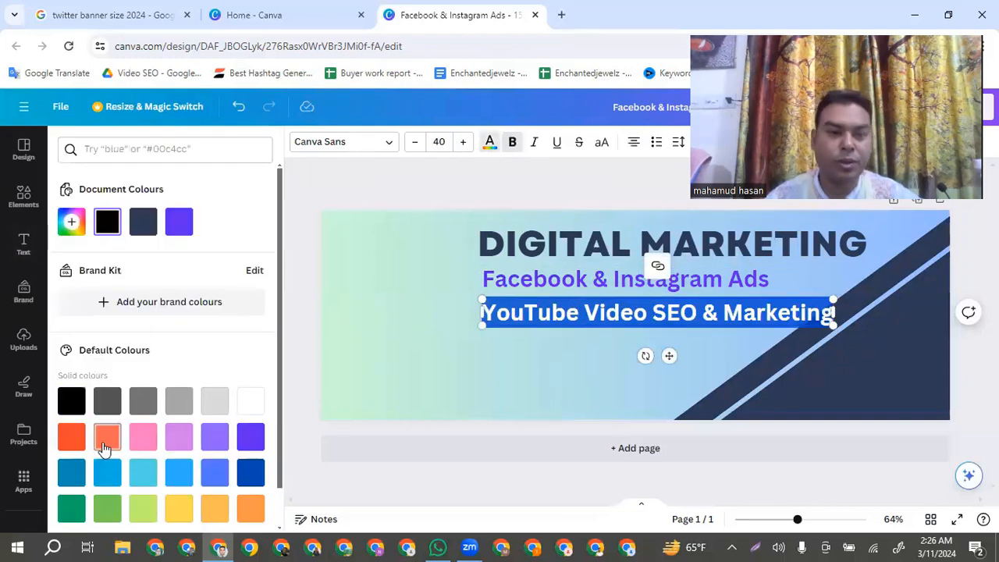
scroll(110, 466, down, 2)
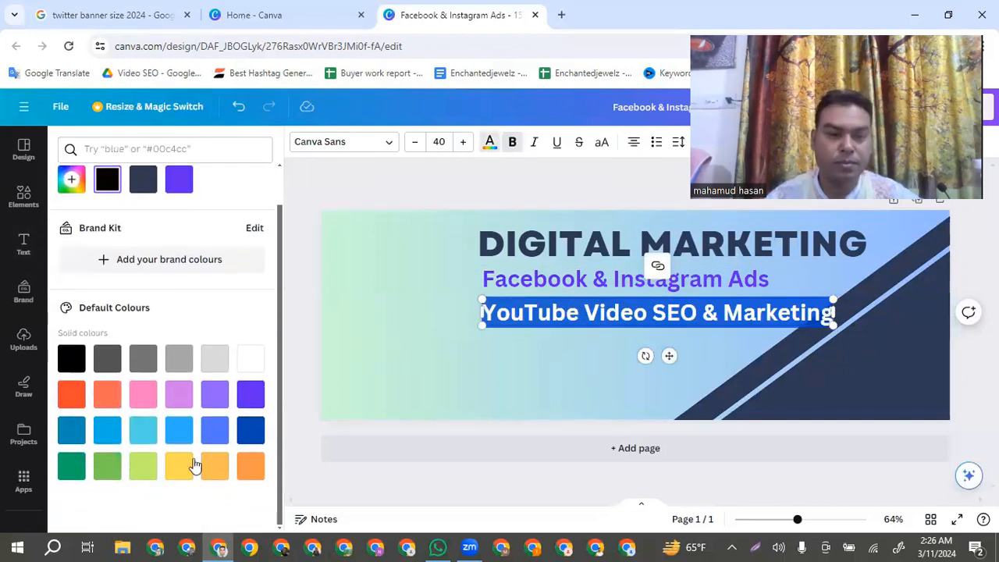
click(250, 398)
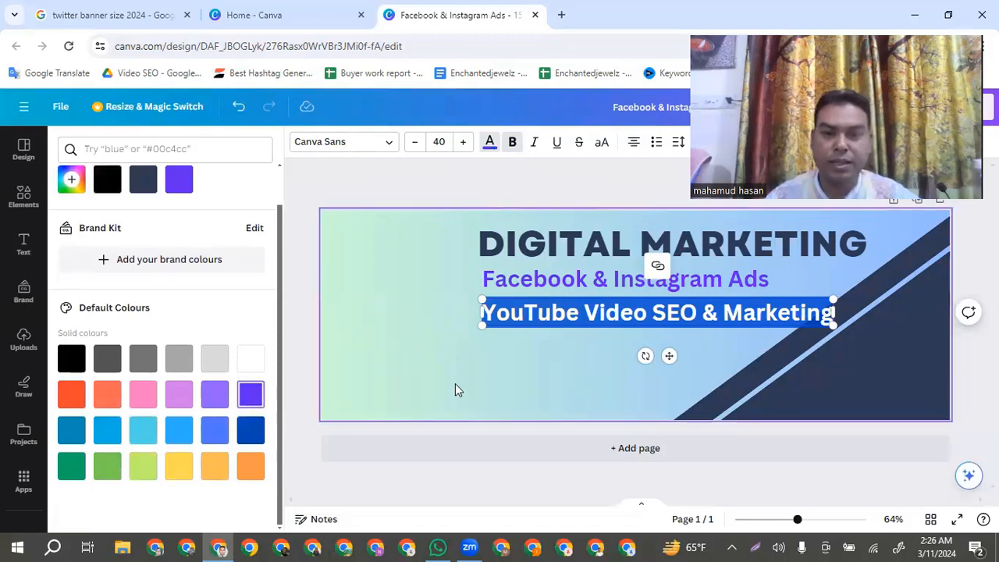
- Move the dark diagonal stripe across to the upper-left corner of the banner
click(456, 384)
click(789, 355)
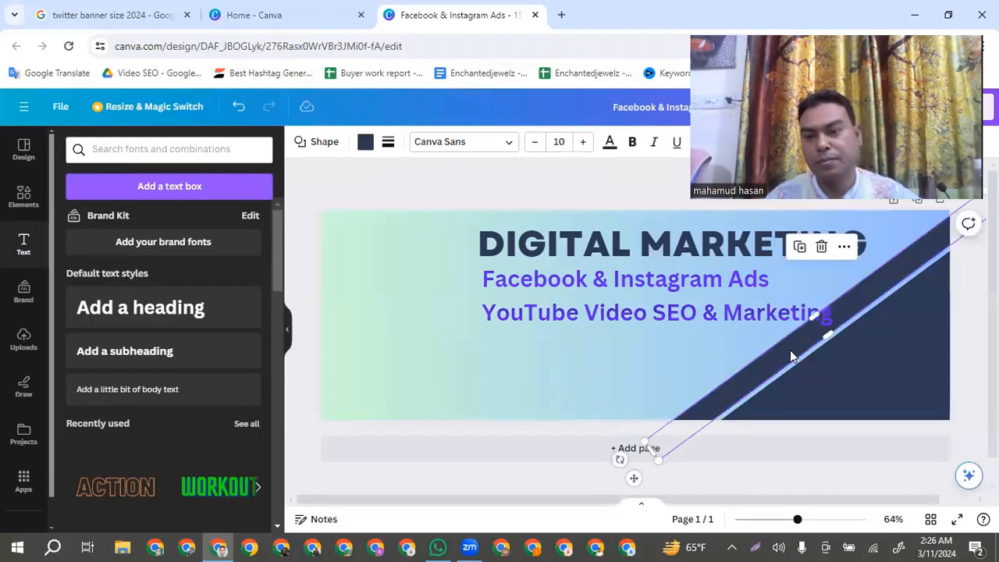
drag(789, 355, 362, 291)
click(430, 353)
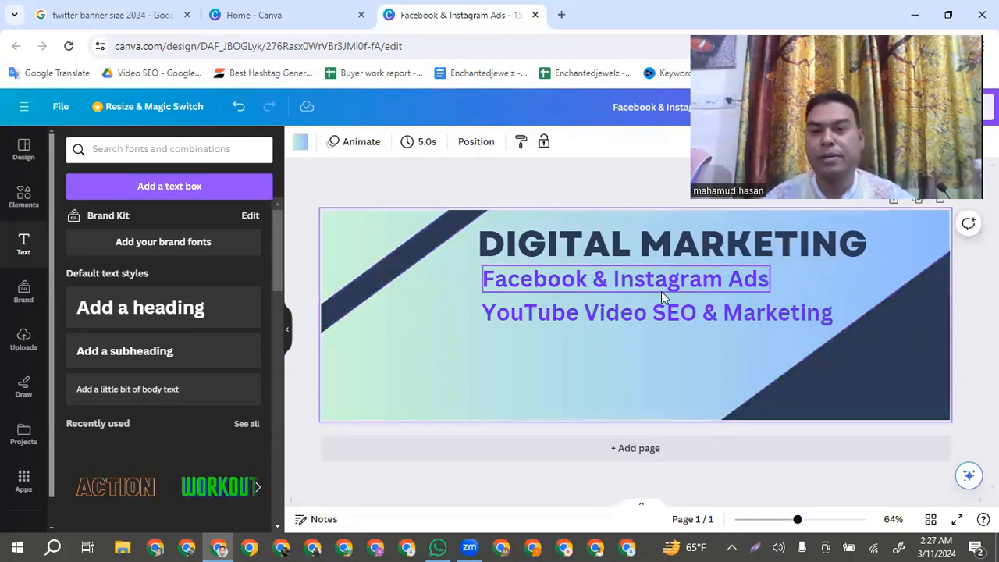
- Add a third heading line to the banner that reads "Social Media Marketing & Management"
click(128, 311)
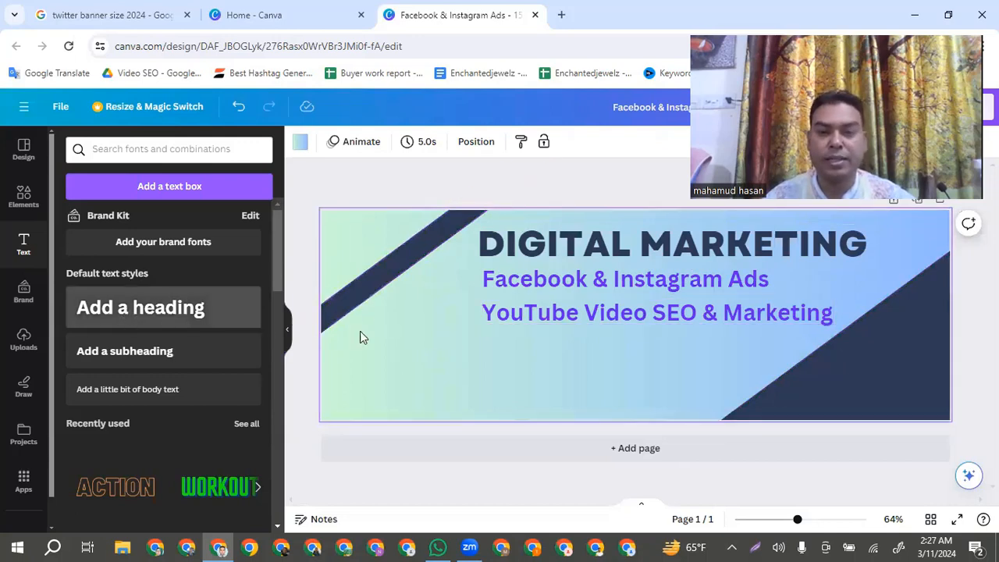
drag(603, 328, 608, 345)
double_click(607, 342)
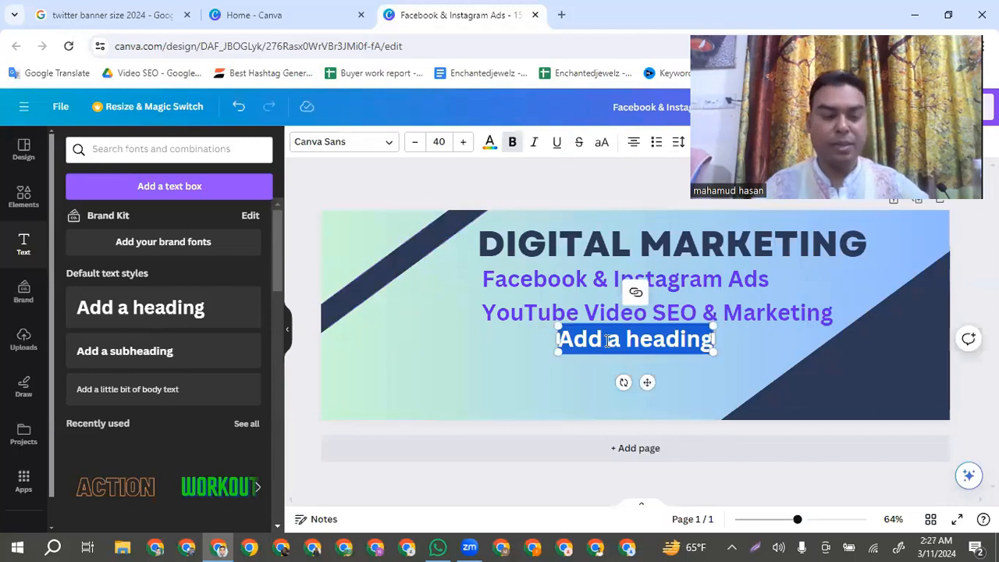
text(Social)
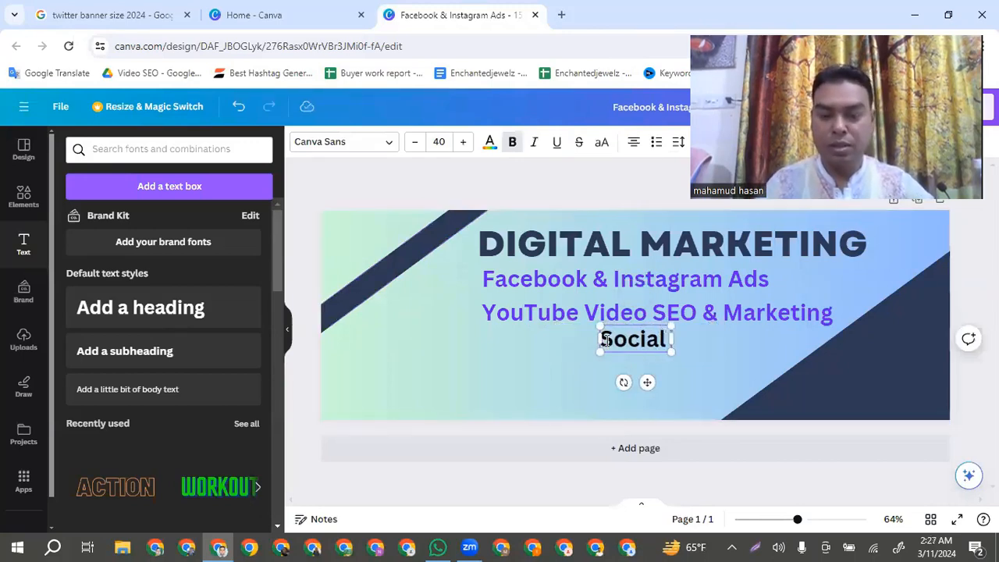
text( Media)
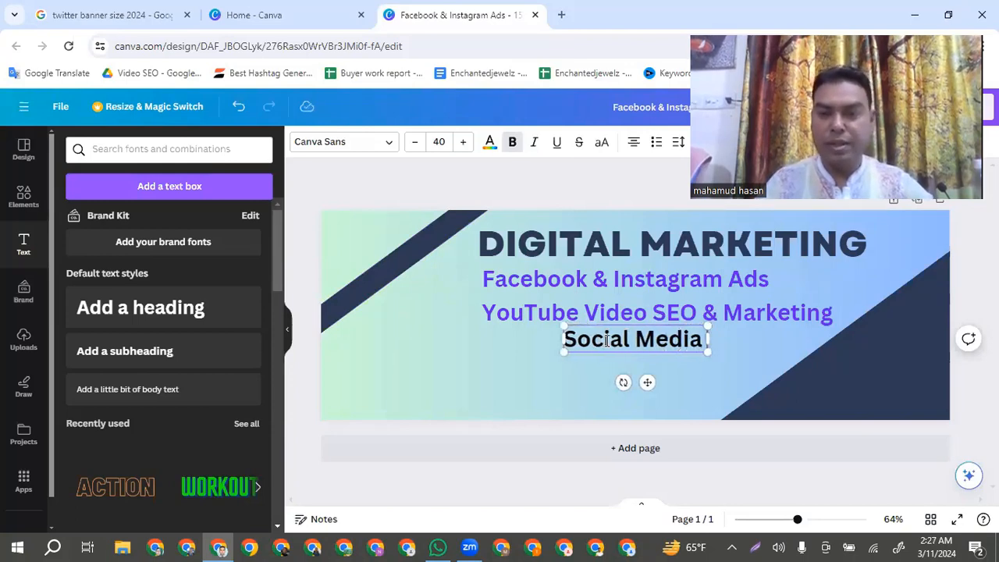
text( Mark)
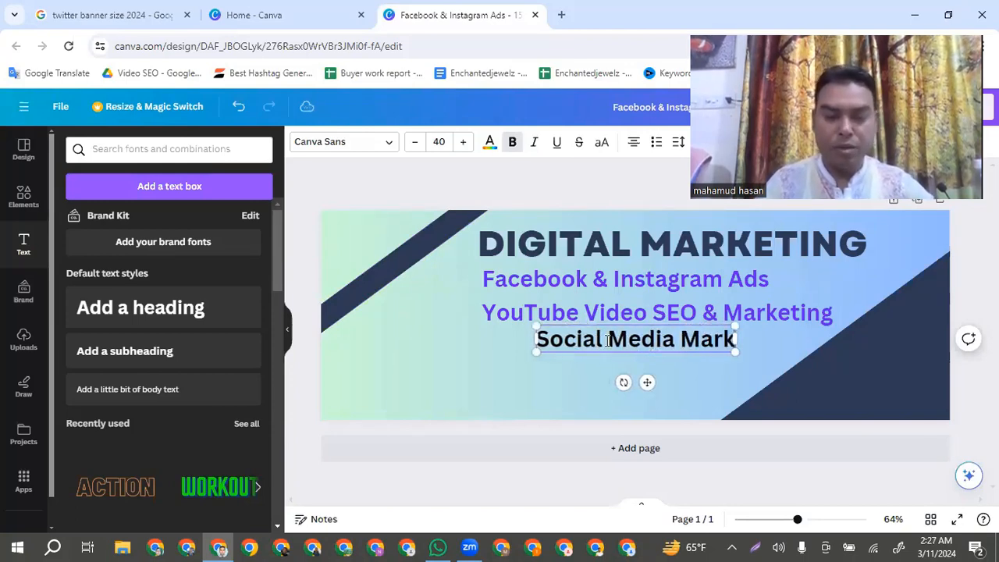
text(eting)
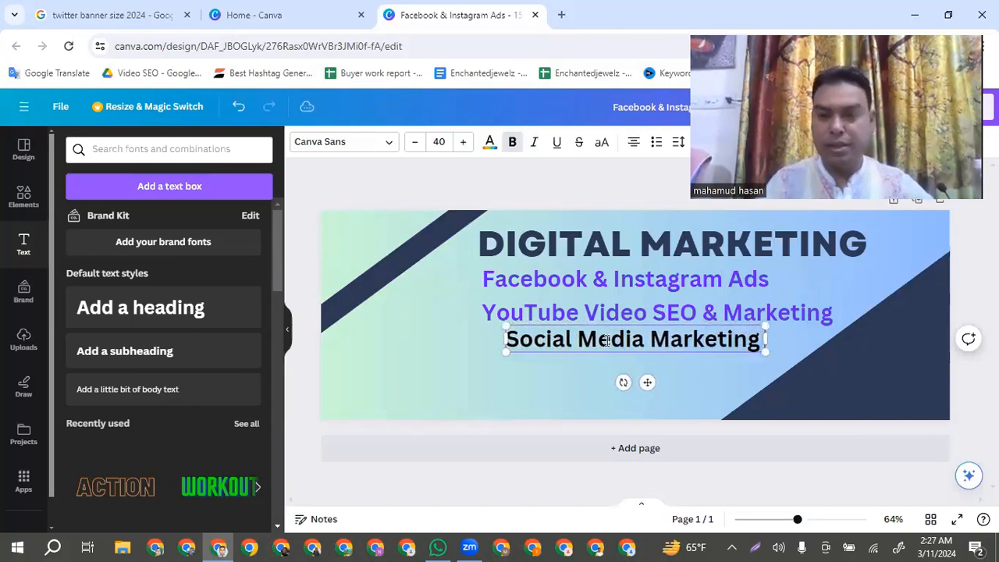
text( & M)
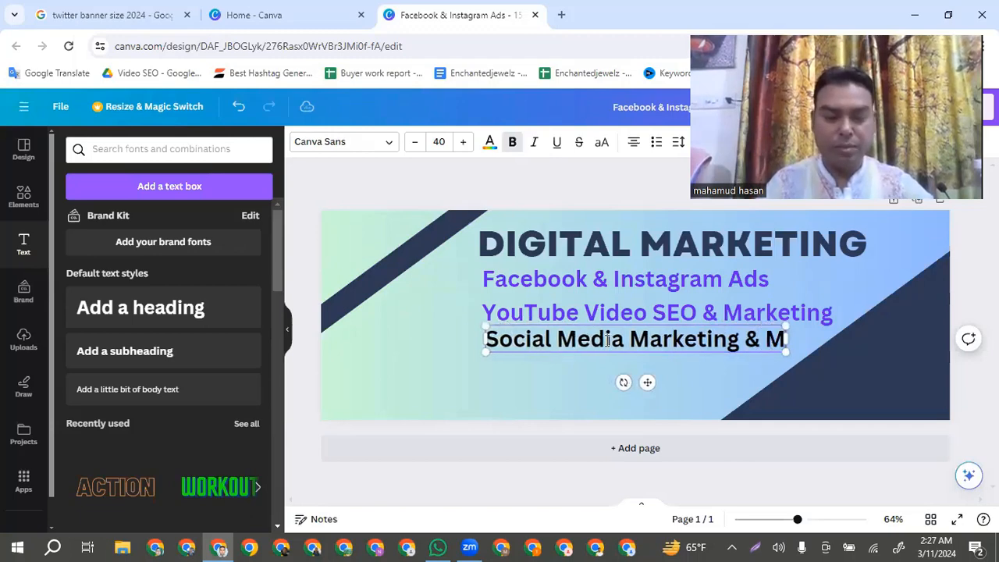
text(anagem)
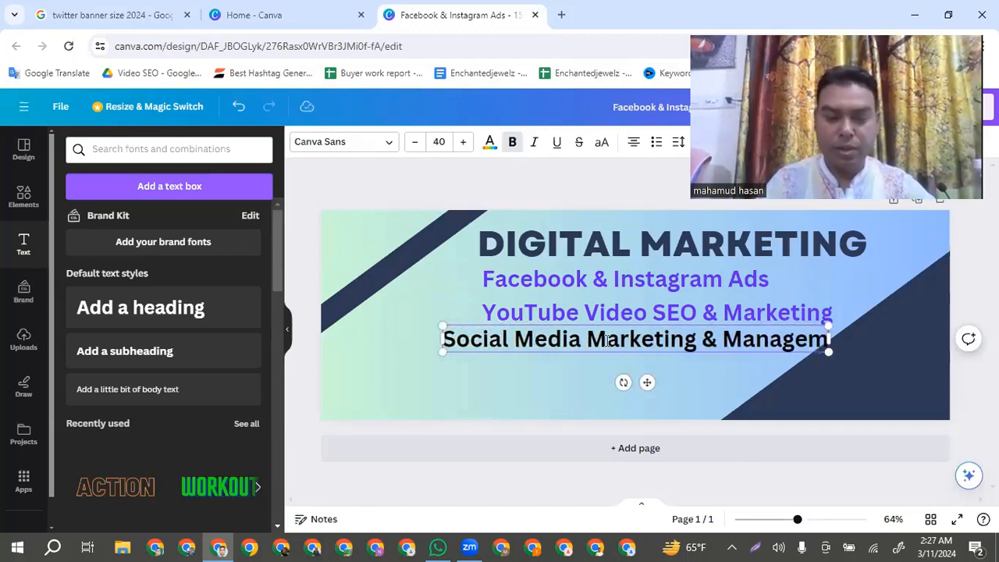
text(ent)
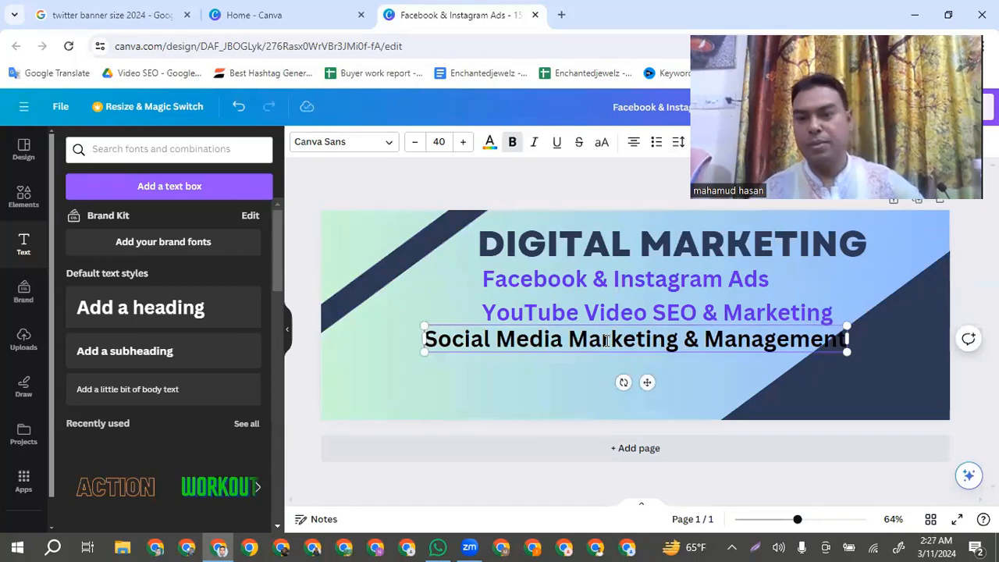
click(462, 373)
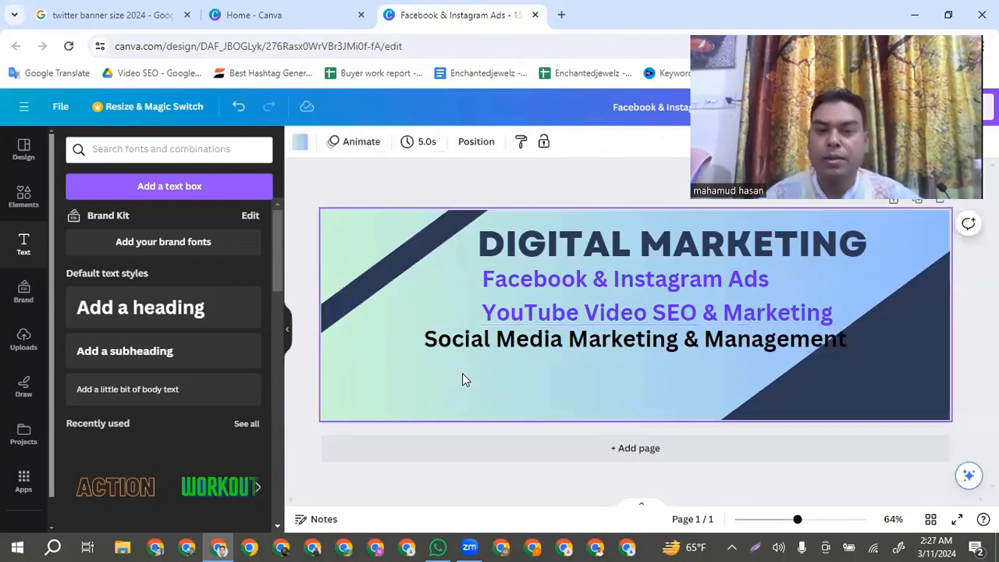
- Left-align the Social Media Marketing & Management line with the service lines above and shift the dark triangle further into the banner's lower-right corner
drag(859, 376, 896, 404)
click(608, 346)
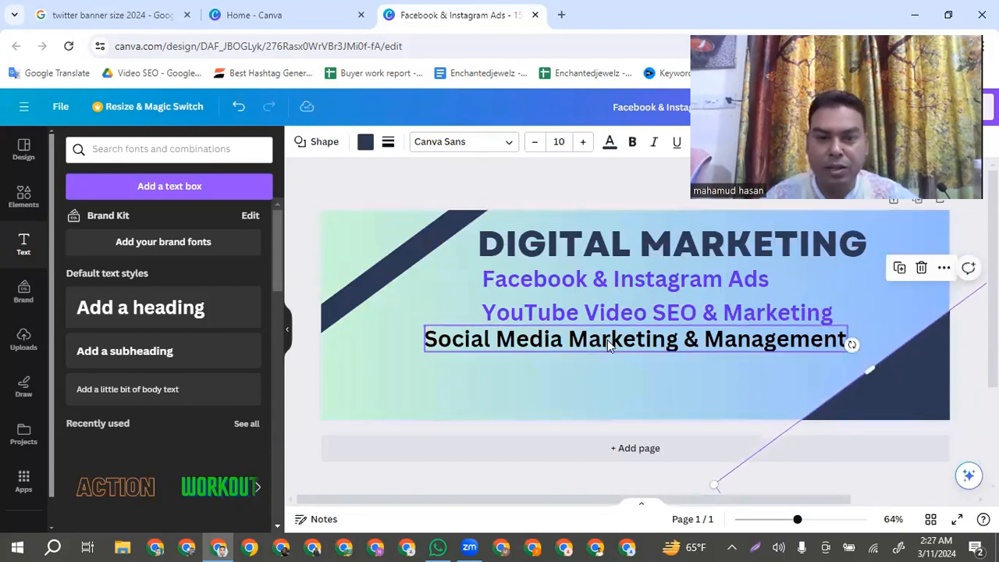
drag(608, 345, 662, 339)
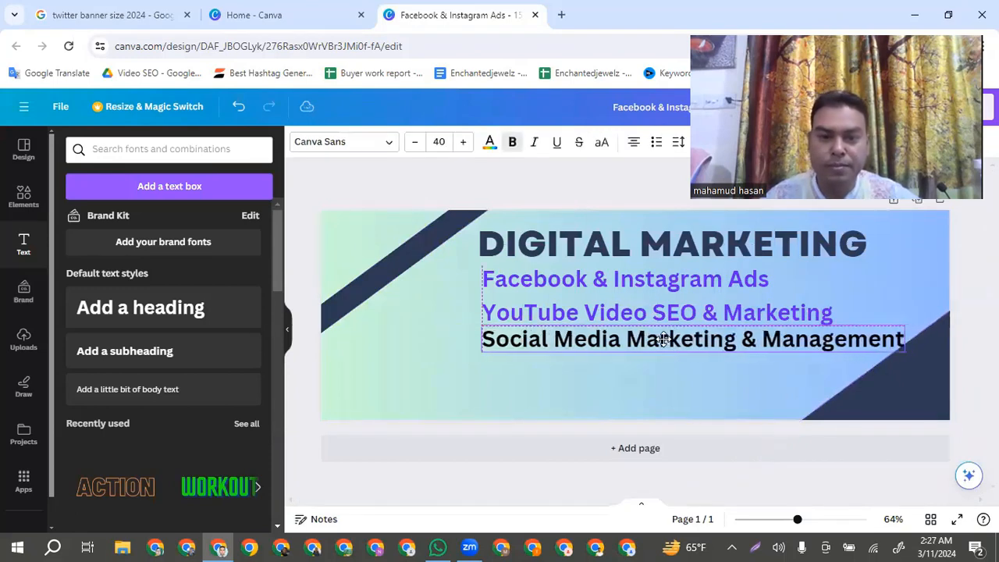
click(565, 379)
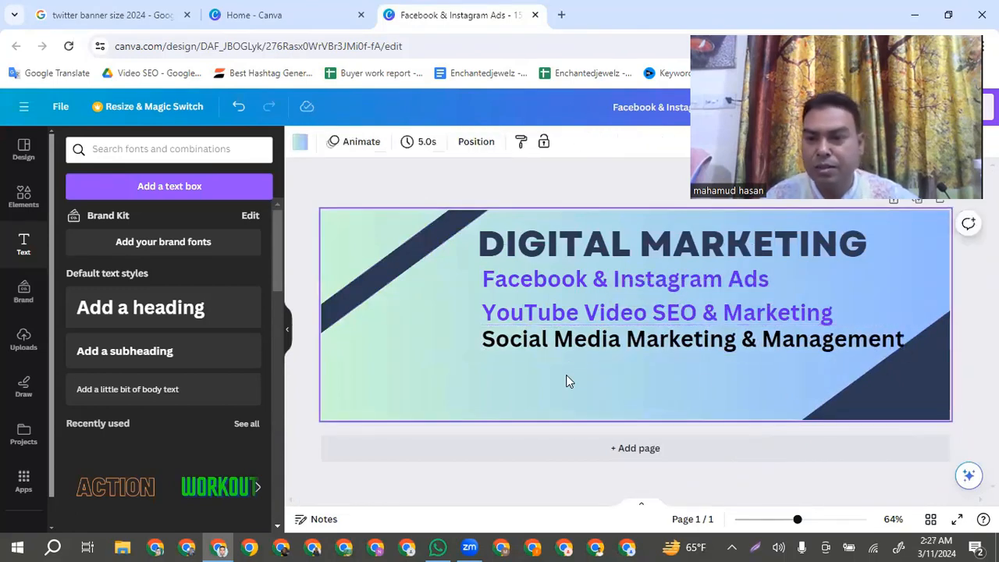
click(907, 381)
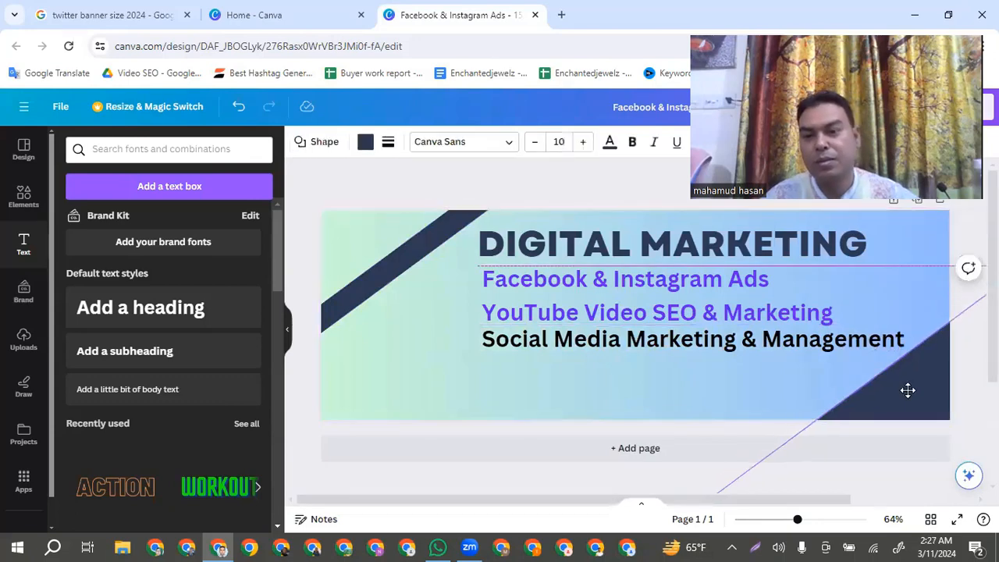
click(408, 393)
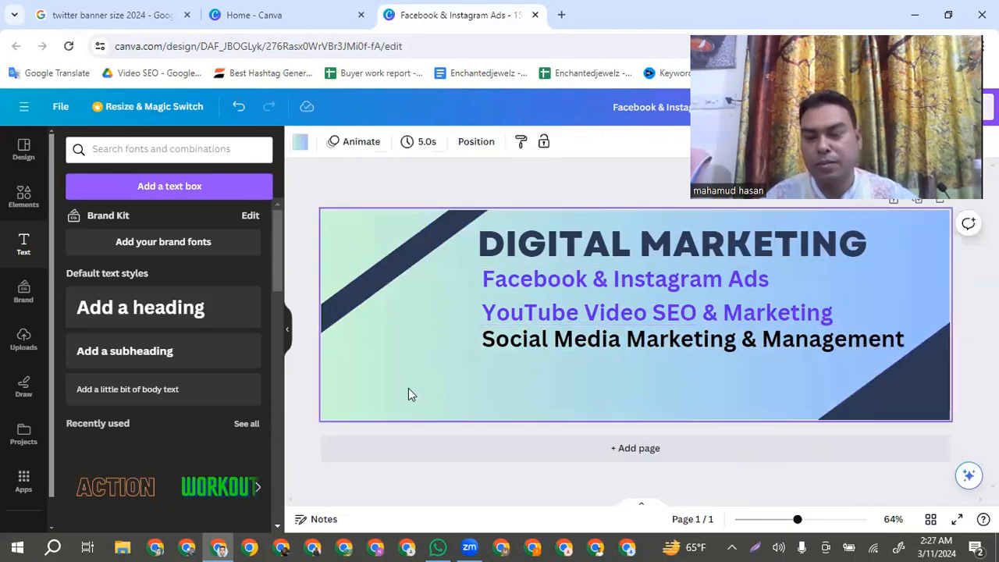
- Colour the Social Media Marketing & Management line the same violet as the other service lines
click(499, 341)
double_click(512, 341)
triple_click(512, 341)
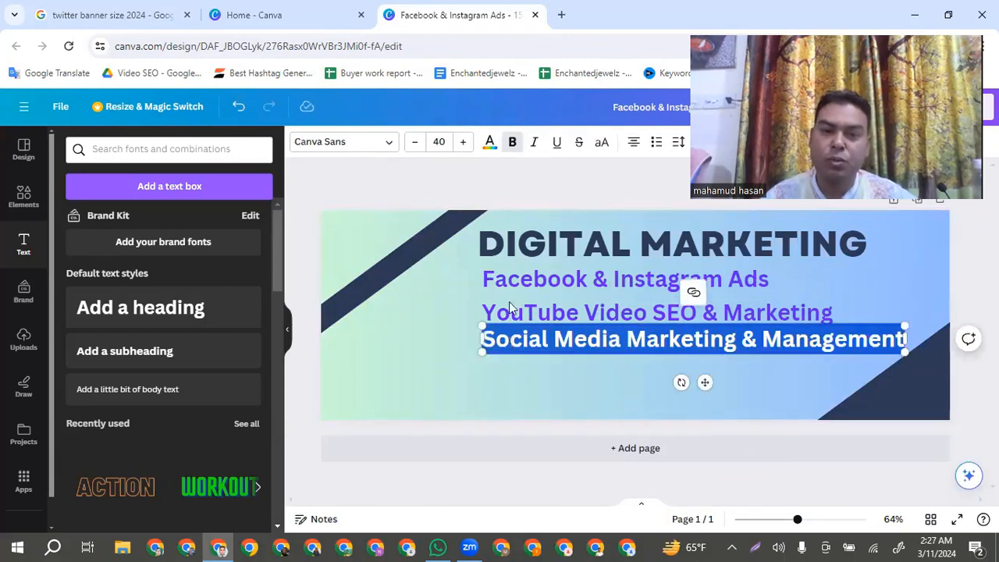
click(489, 142)
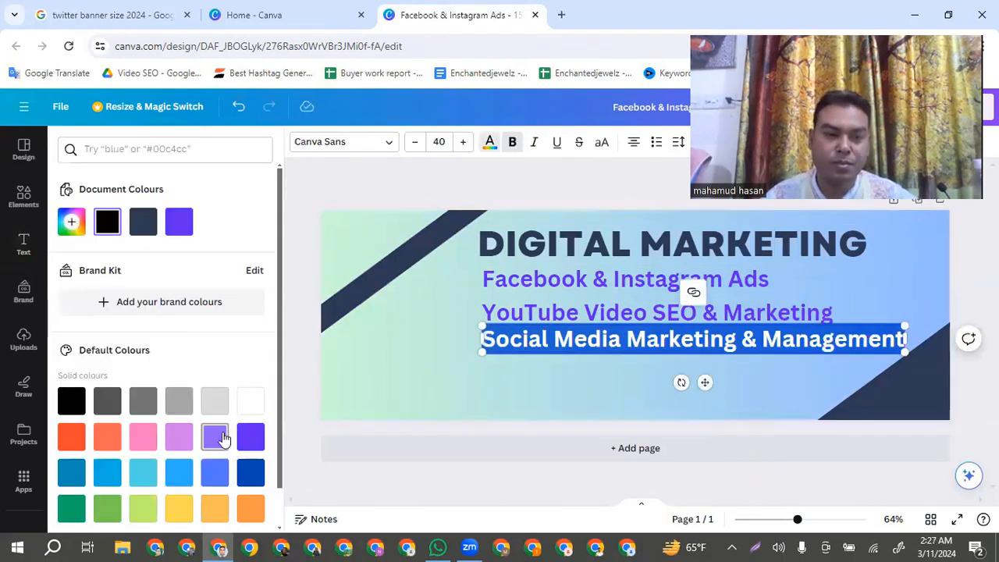
click(250, 437)
key(Escape)
click(417, 355)
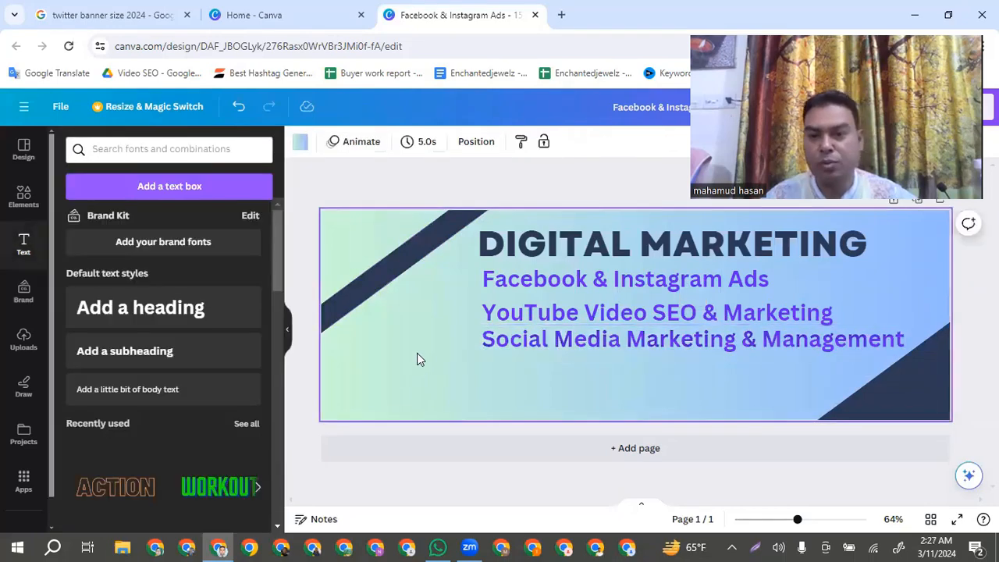
- Nudge the Social Media Marketing & Management line slightly down and the YouTube Video SEO & Marketing line slightly up to separate them
click(578, 334)
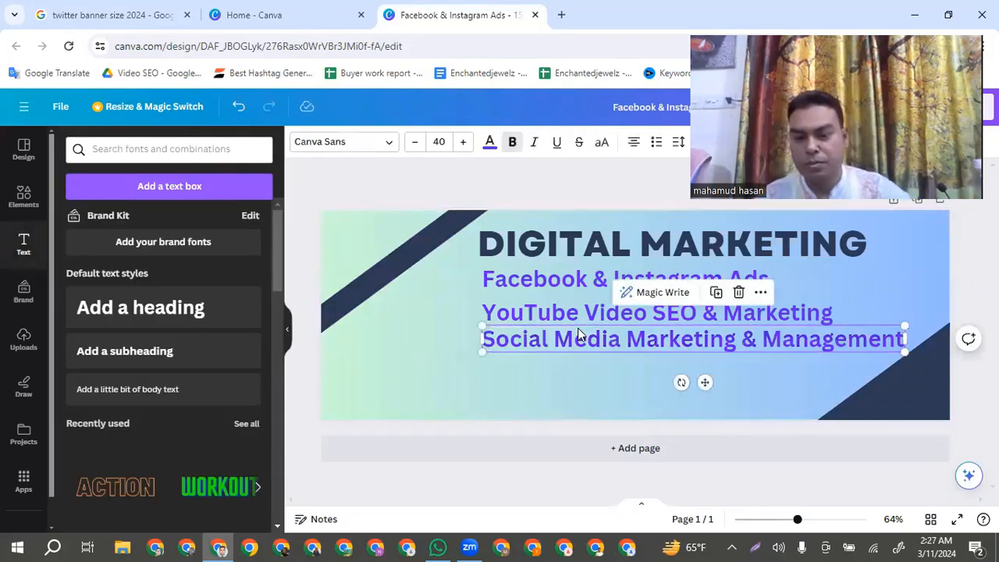
click(577, 330)
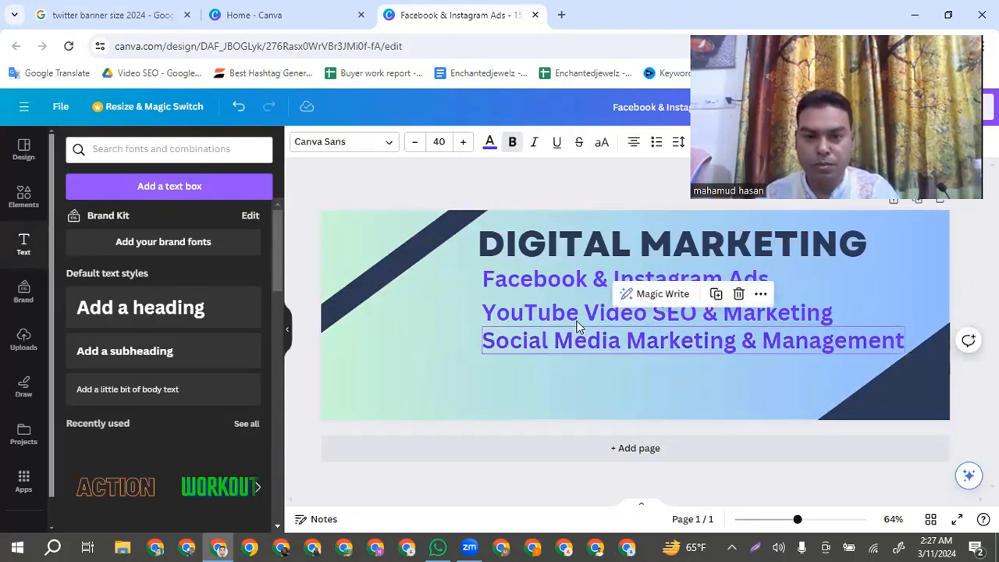
click(567, 309)
click(567, 309)
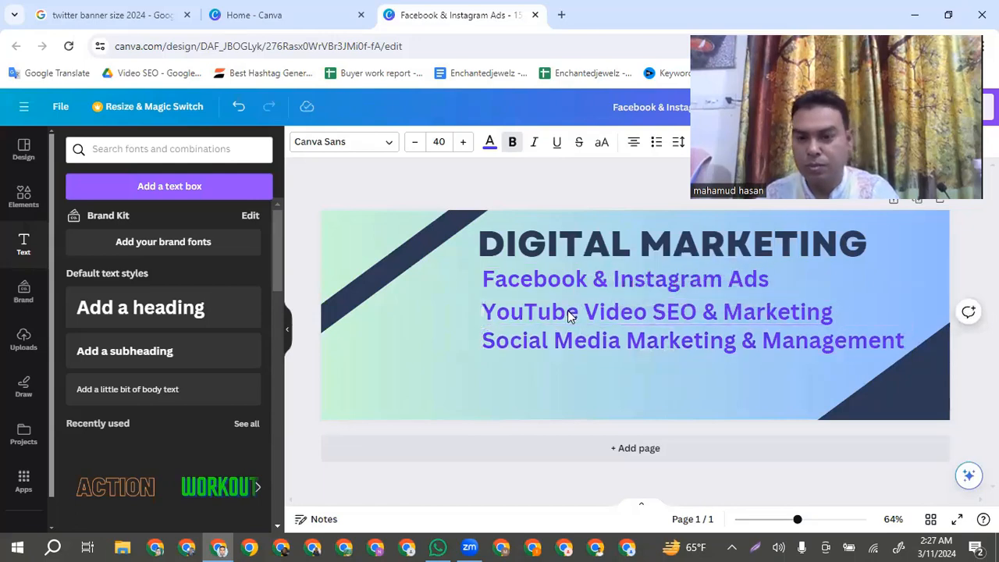
key(Up)
key(Up)
key(Up)
key(Up)
key(Up)
key(Up)
key(Up)
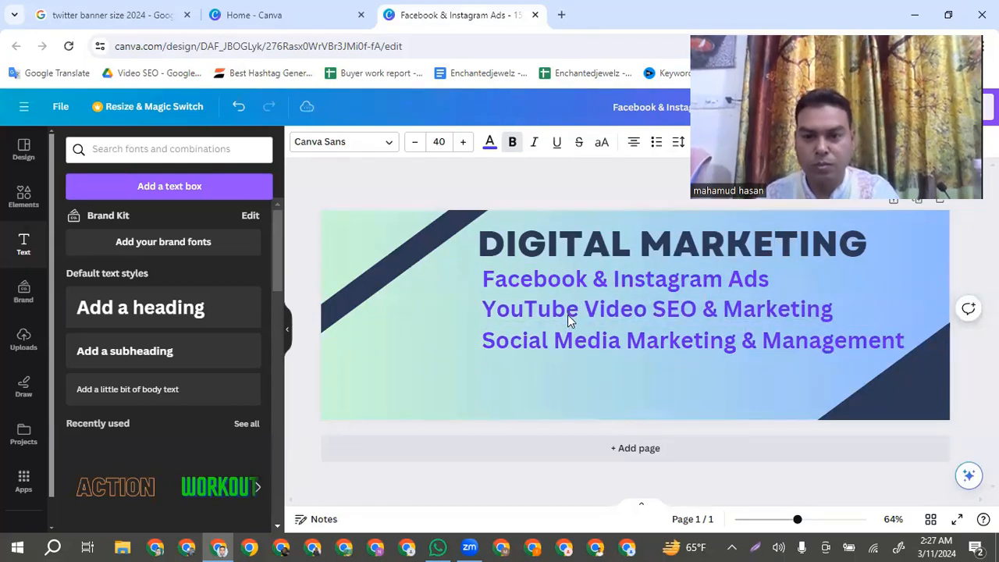
- Nudge the Social Media Marketing & Management line slightly up to even out the spacing between the service lines
click(562, 342)
key(Up)
key(Up)
key(Up)
key(Up)
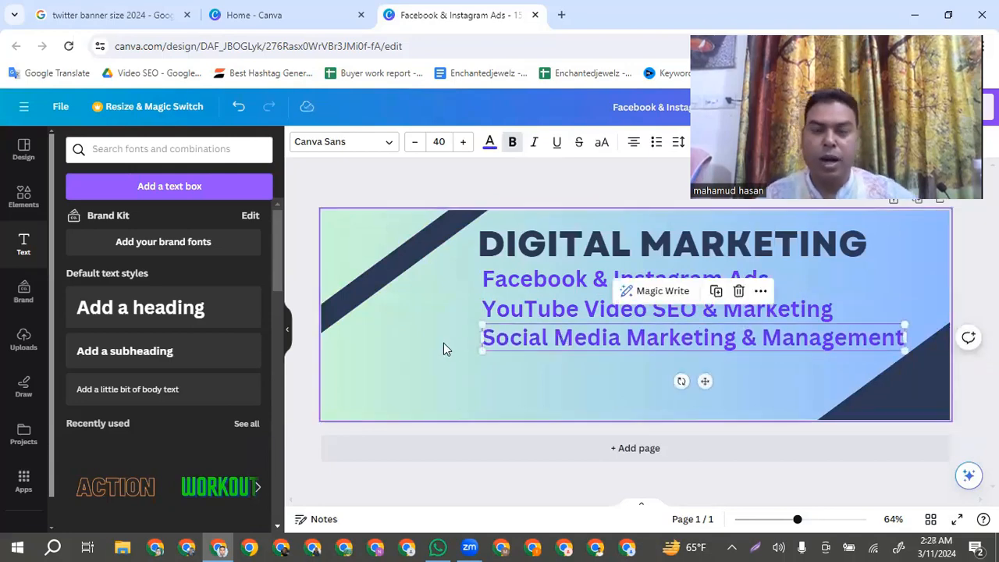
- Delete the dark diagonal stripe from the banner's upper-left corner
click(383, 352)
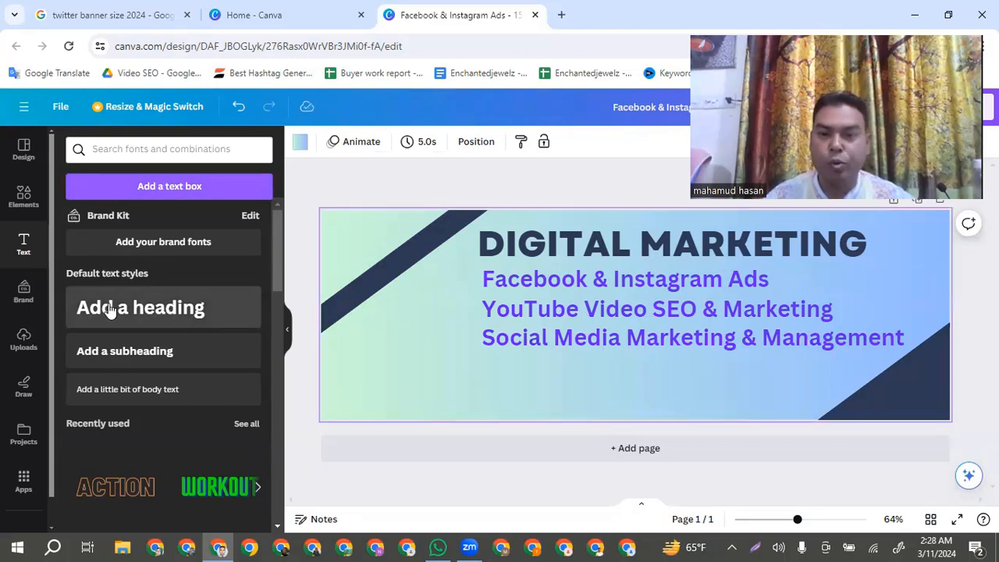
click(391, 277)
key(Delete)
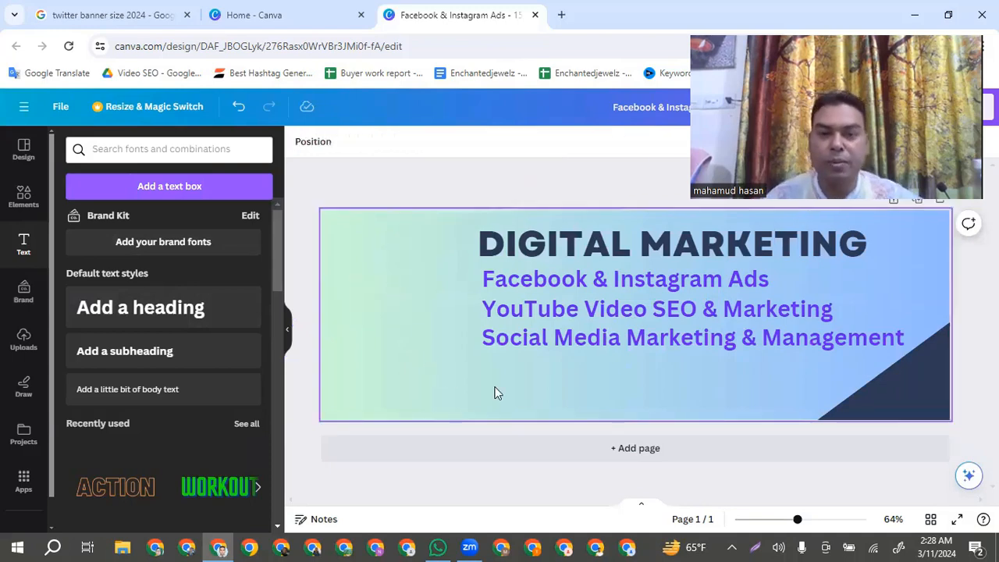
- Scale down the DIGITAL MARKETING title and the three service lines together and move them towards the banner's right edge
drag(494, 392, 482, 232)
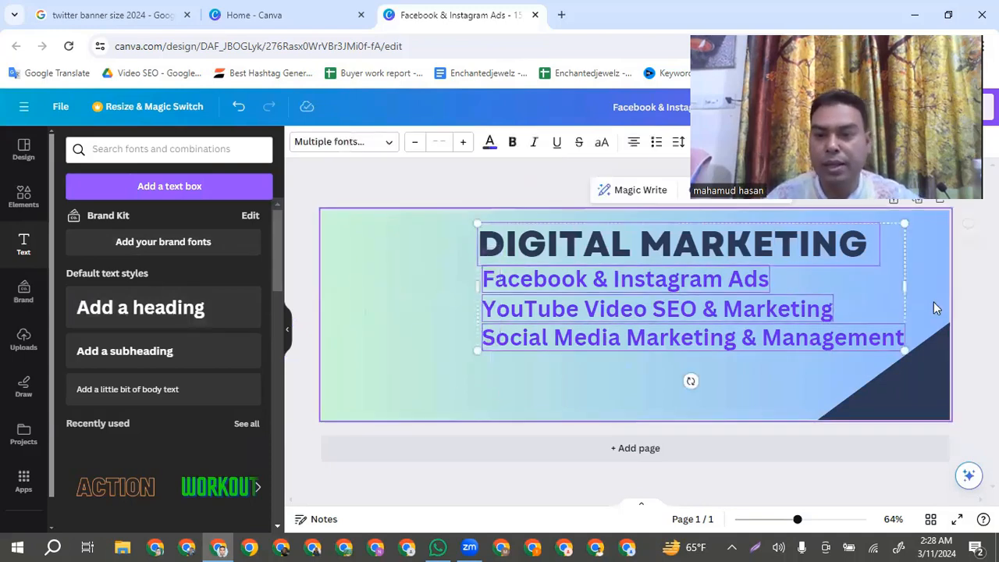
drag(905, 345, 858, 323)
click(580, 373)
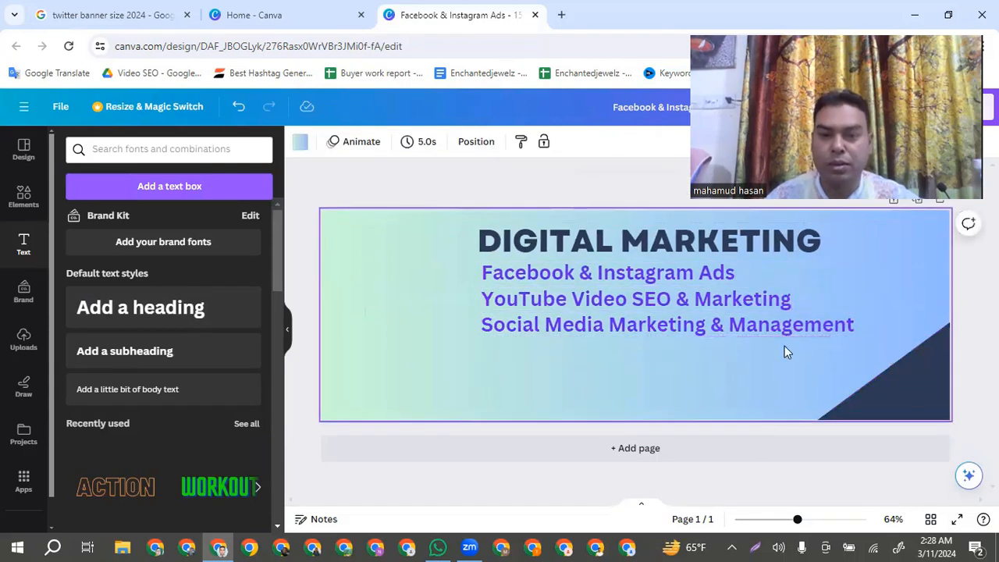
click(601, 242)
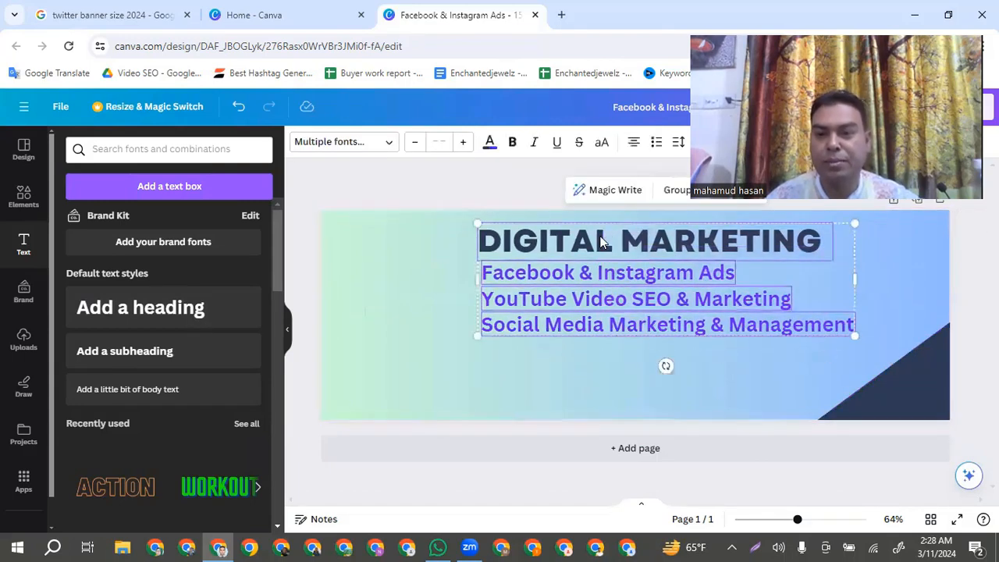
drag(601, 242, 670, 238)
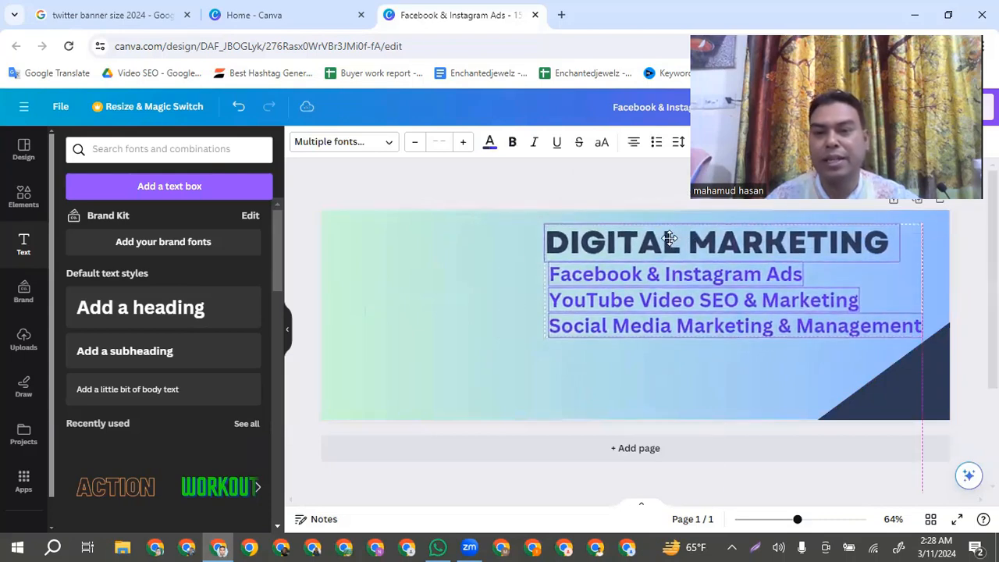
click(439, 266)
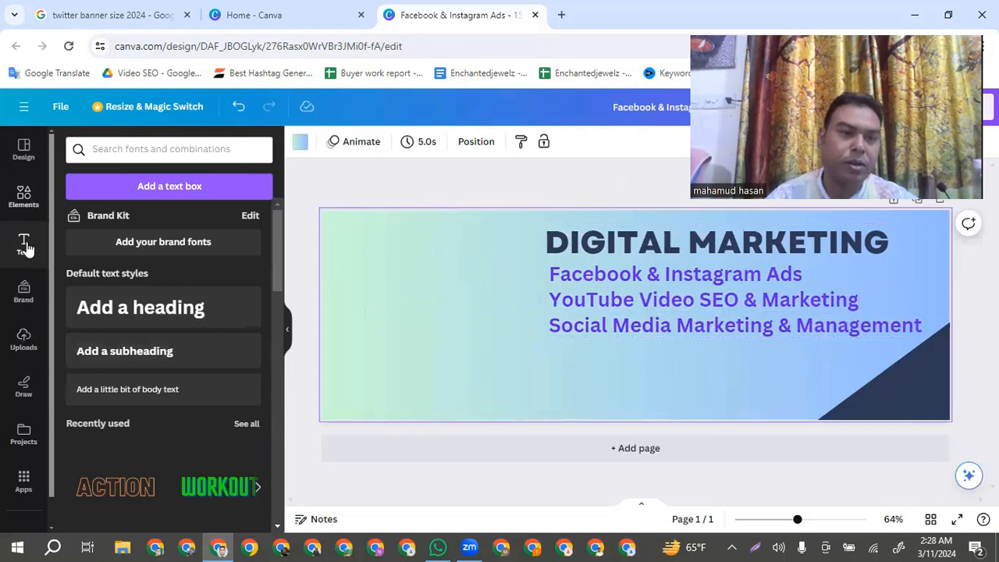
- Upload the portrait photo picofme (1) from the Pic folder on the Desktop
scroll(27, 281, down, 1)
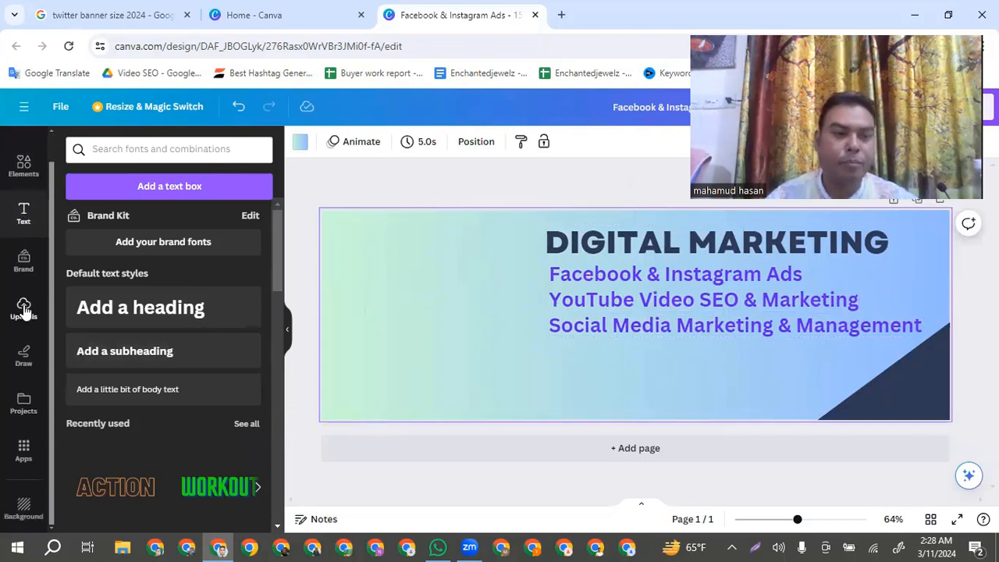
click(24, 309)
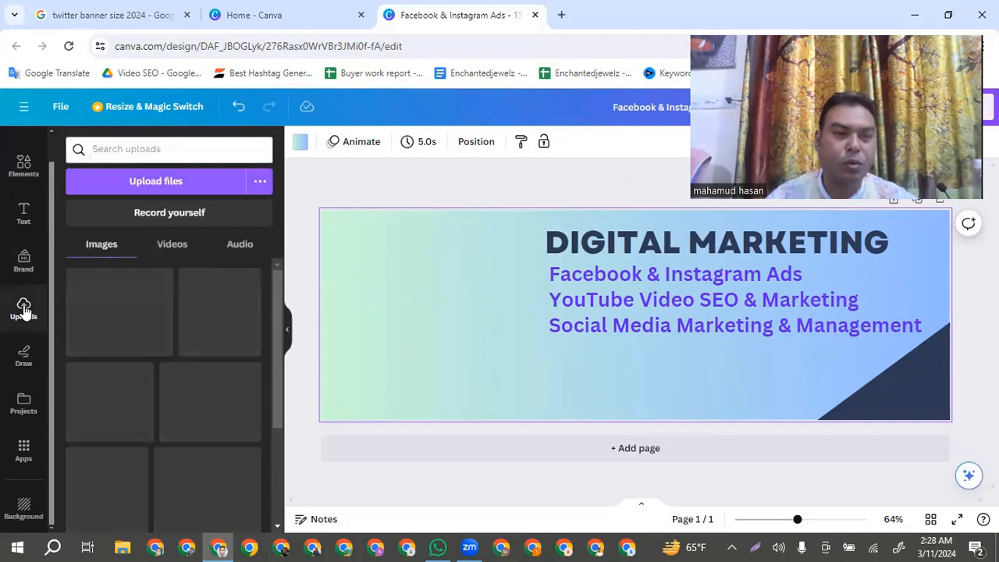
click(117, 180)
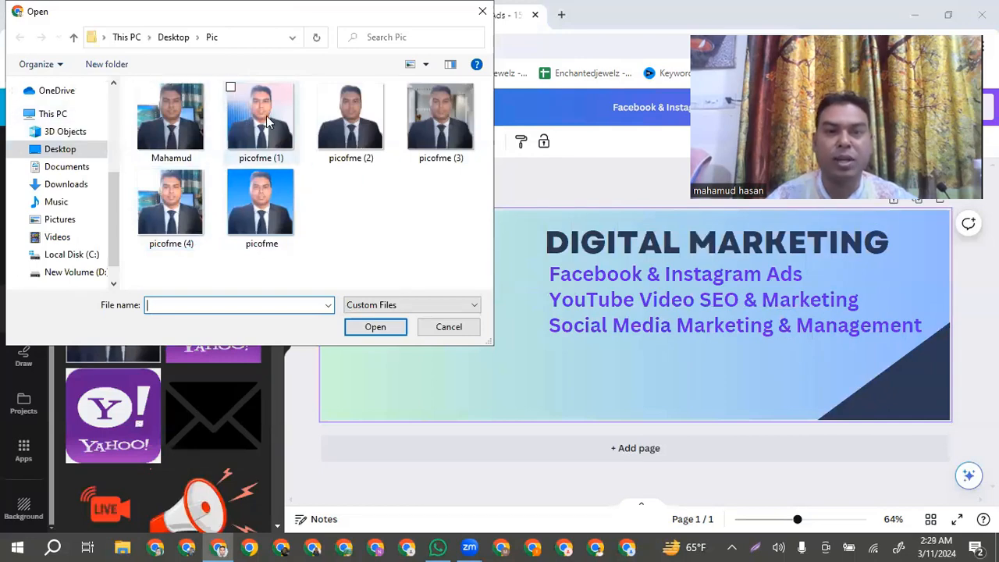
click(266, 116)
double_click(266, 116)
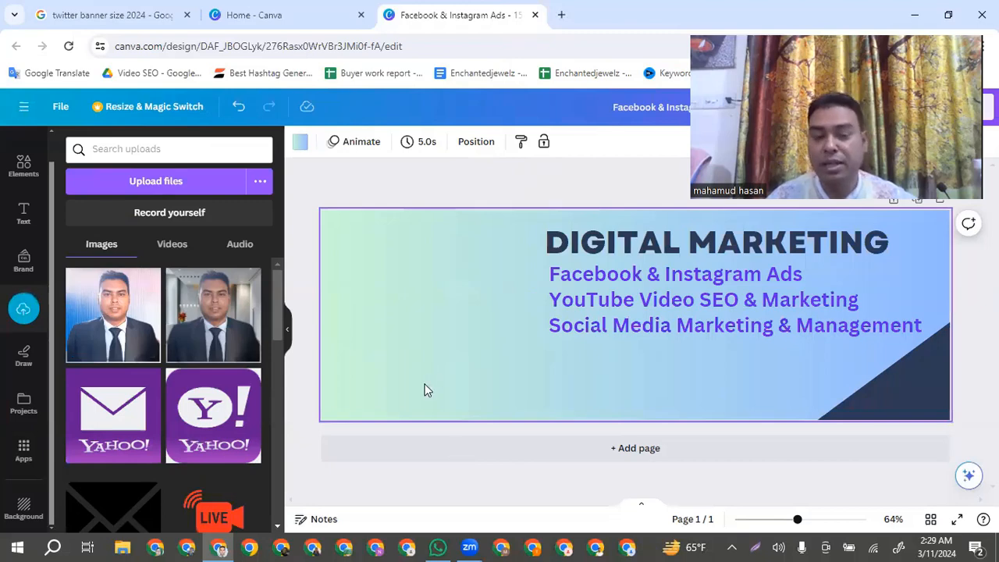
- Insert the uploaded portrait photo into the banner and place it just left of the DIGITAL MARKETING text block
click(113, 322)
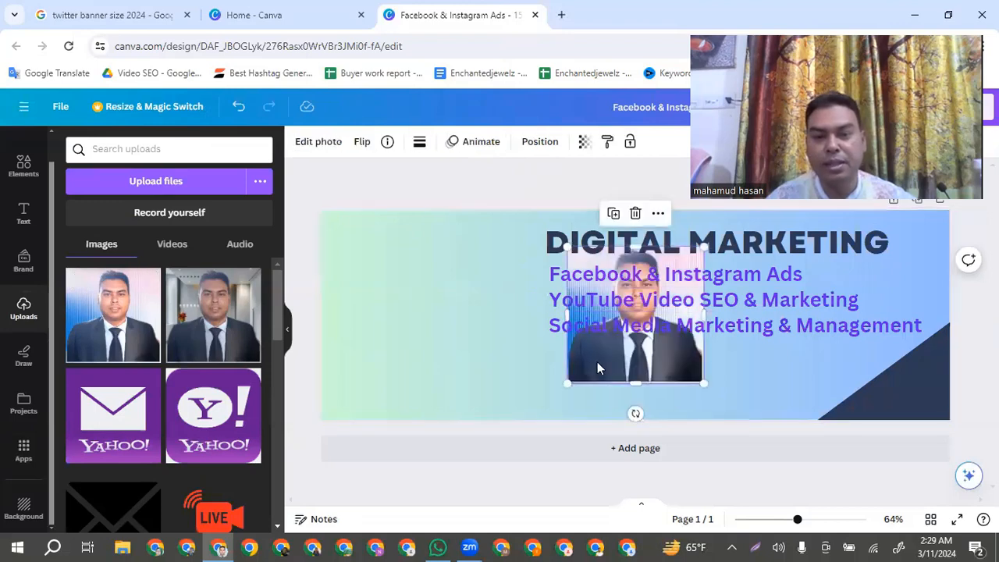
drag(596, 361, 432, 340)
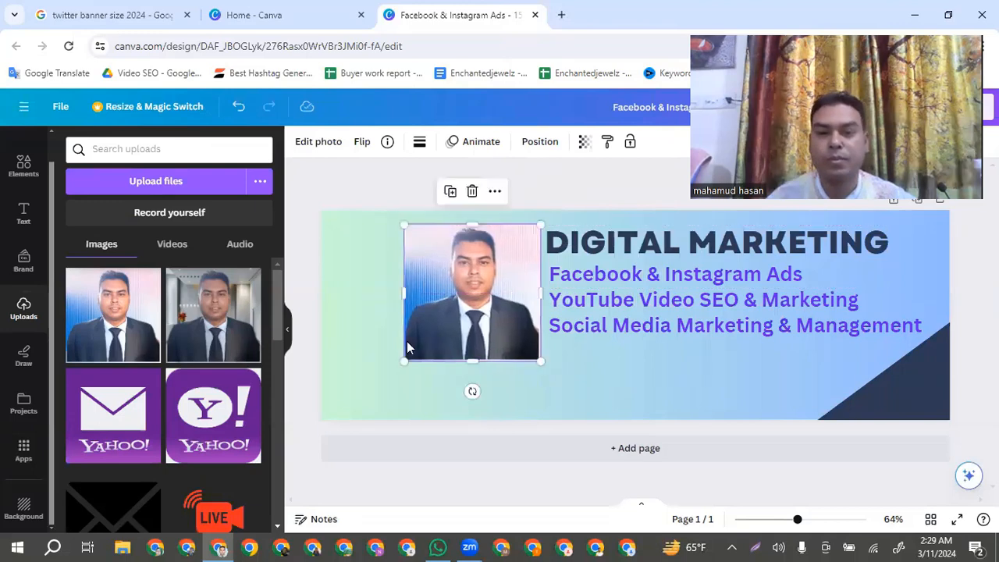
click(364, 340)
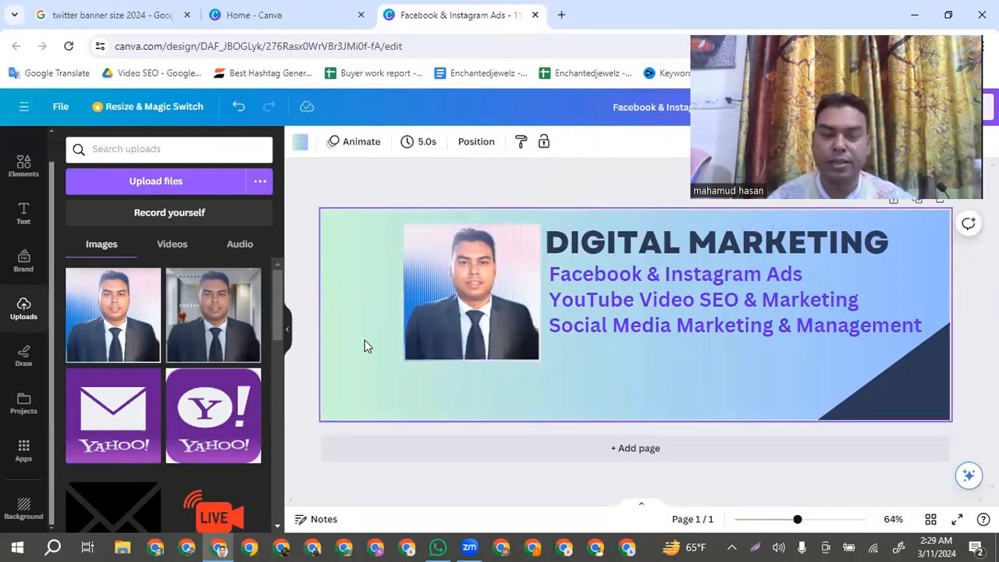